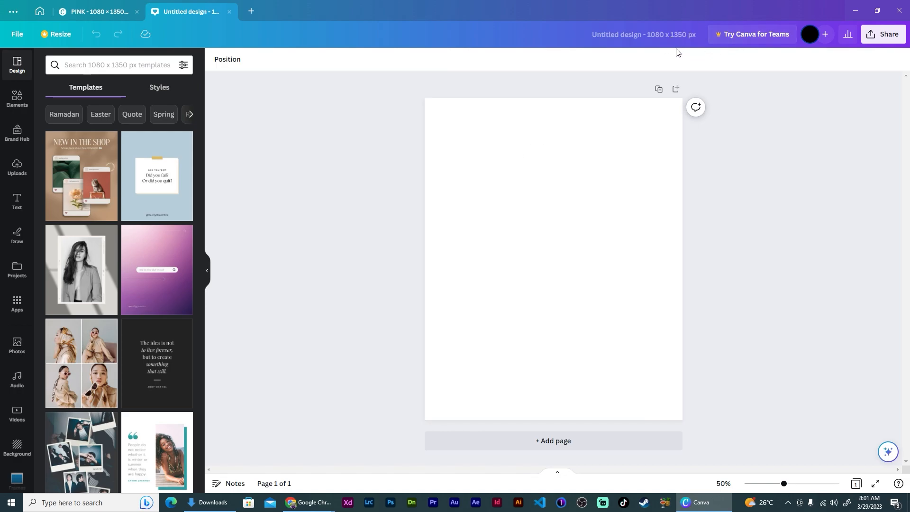
Add a square shape and enlarge it to about 1,261 × 1,452 so it covers the whole page as a background
left_click(17, 167)
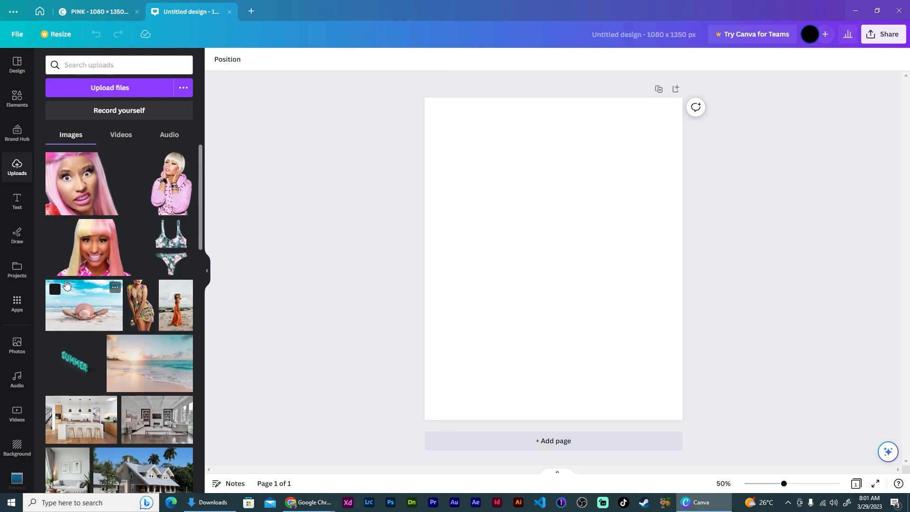
left_click(17, 98)
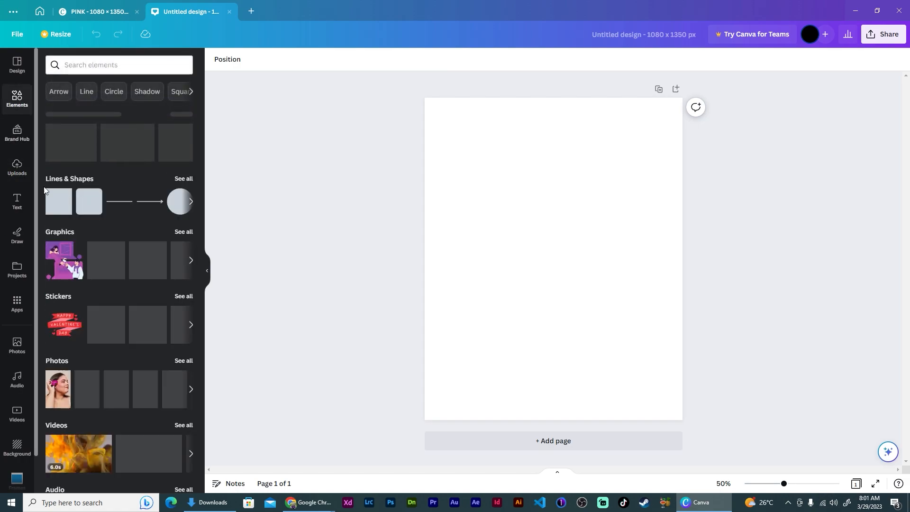
left_click(63, 208)
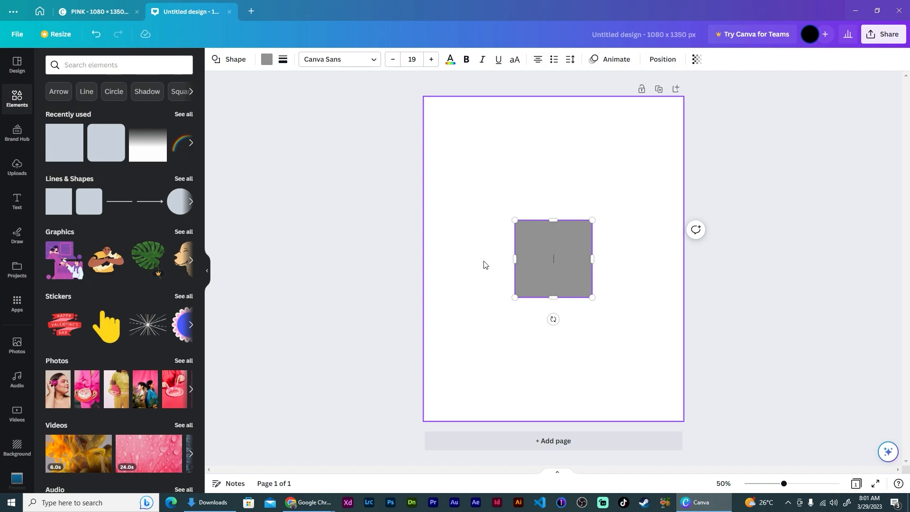
left_click(365, 226)
left_click_drag(567, 266, 458, 126)
left_click_drag(484, 158, 707, 427)
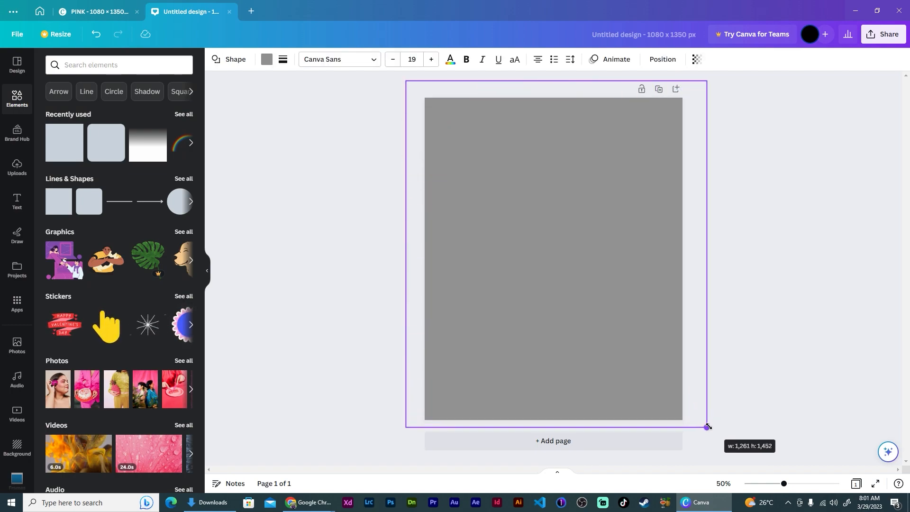
left_click(284, 235)
Place the uploaded cutout of the smiling woman with blonde-and-pink hair on the page and enlarge it
left_click(15, 167)
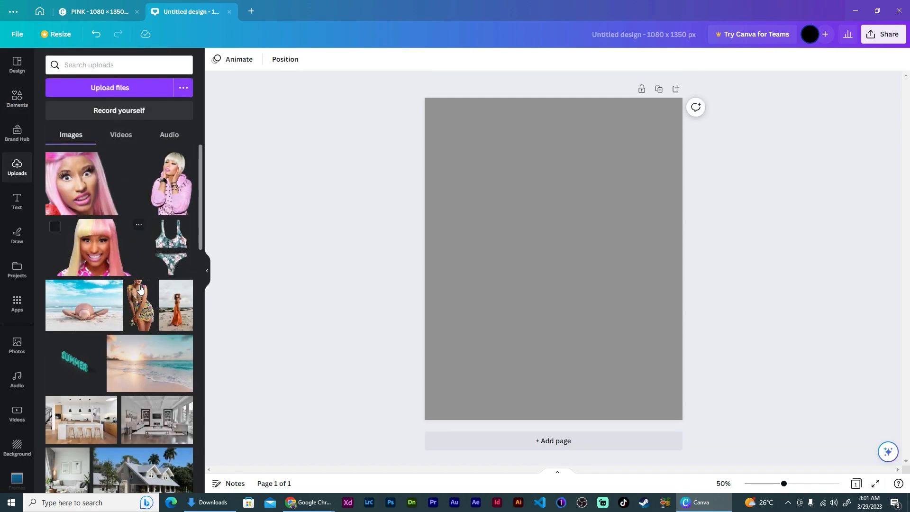
left_click(94, 258)
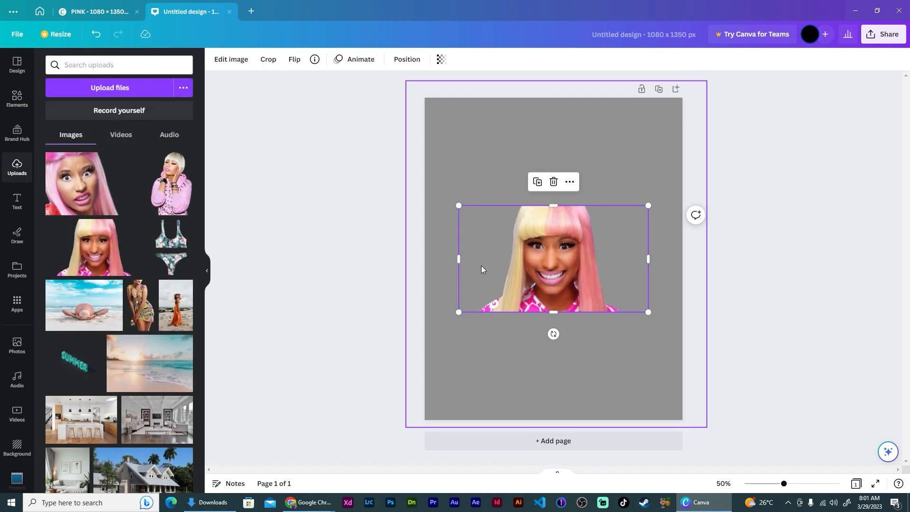
left_click_drag(543, 249, 540, 223)
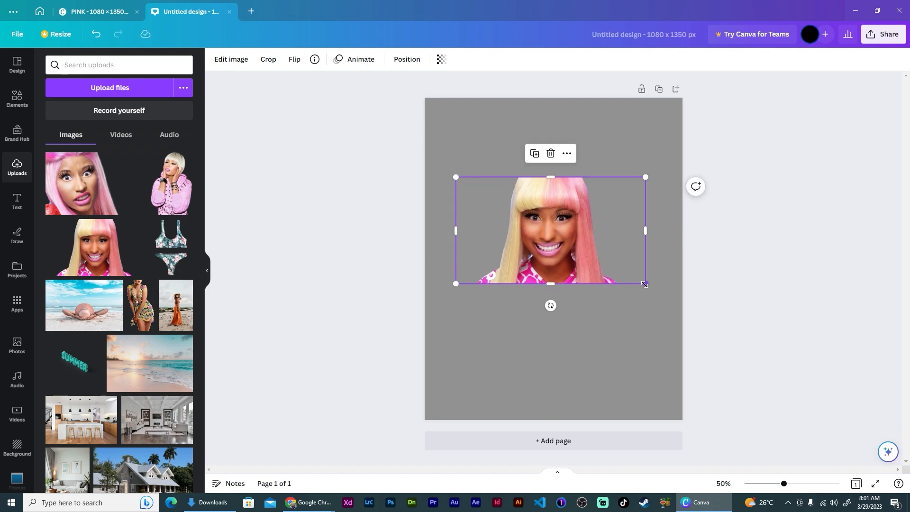
left_click_drag(645, 283, 683, 305)
left_click_drag(589, 261, 581, 257)
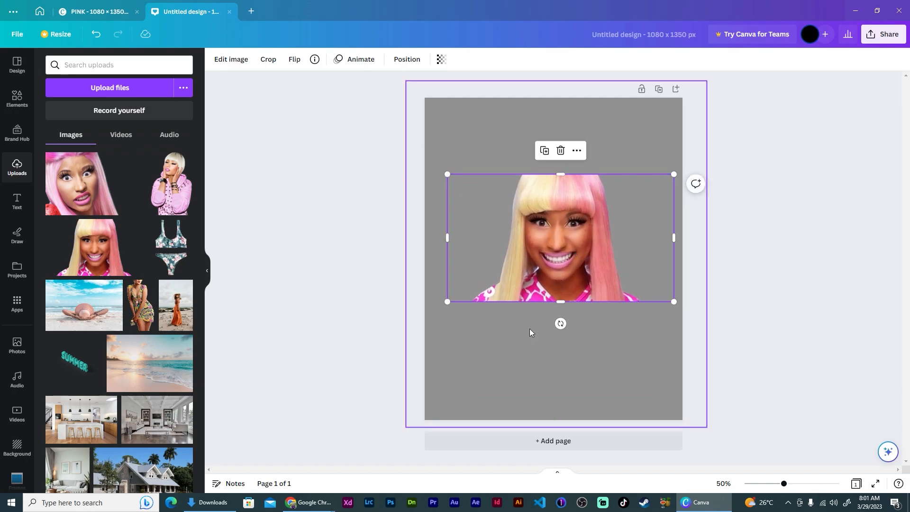
Recolor the background square with the bright pink from the photo colors
left_click(465, 116)
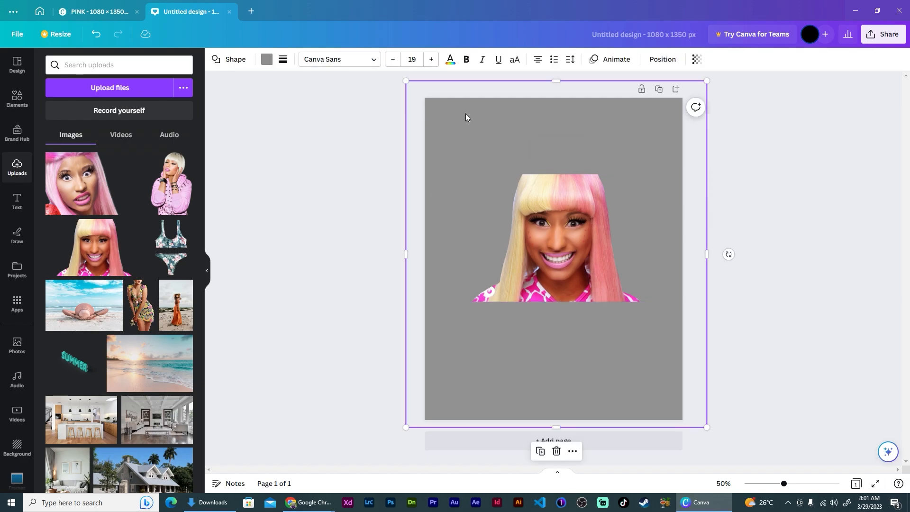
left_click(266, 60)
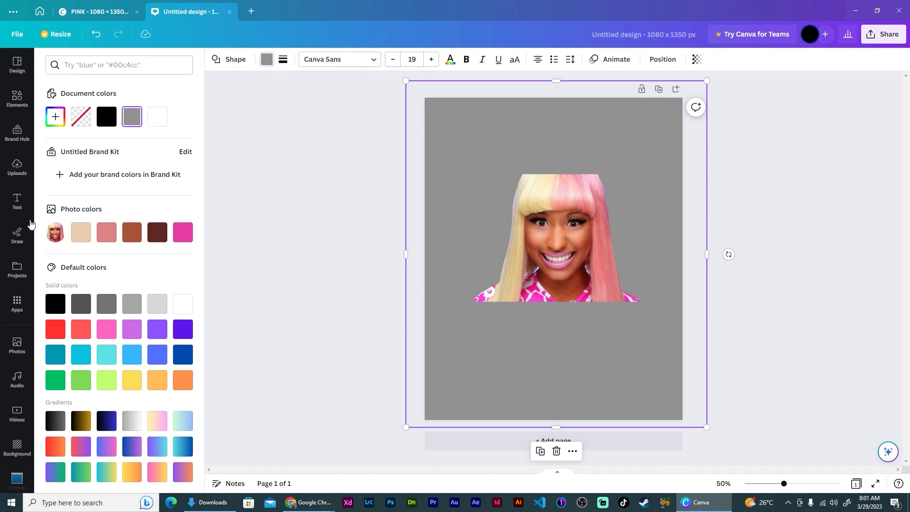
left_click(185, 238)
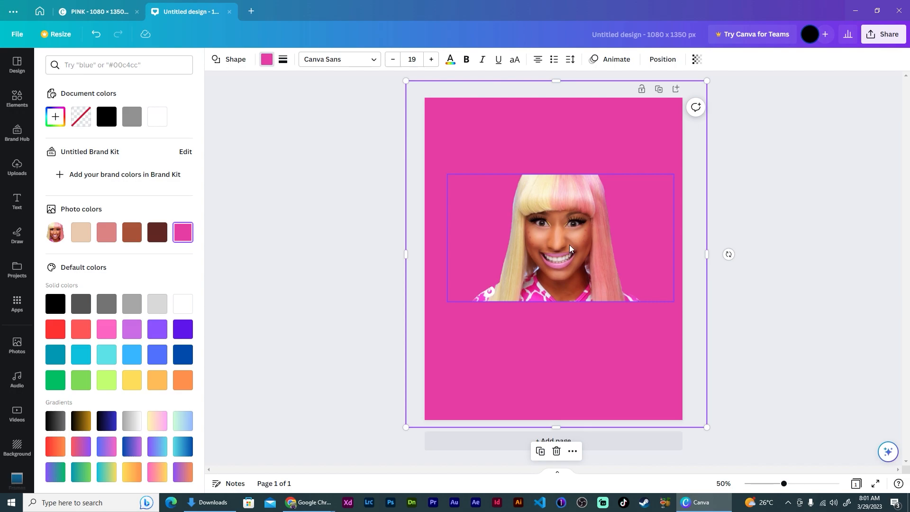
key("ctrl+z")
Move the smiling portrait to the page's upper-right corner, letting it overhang the edge, and enlarge it slightly
left_click(585, 215)
left_click_drag(559, 242, 614, 167)
left_click_drag(725, 225, 733, 228)
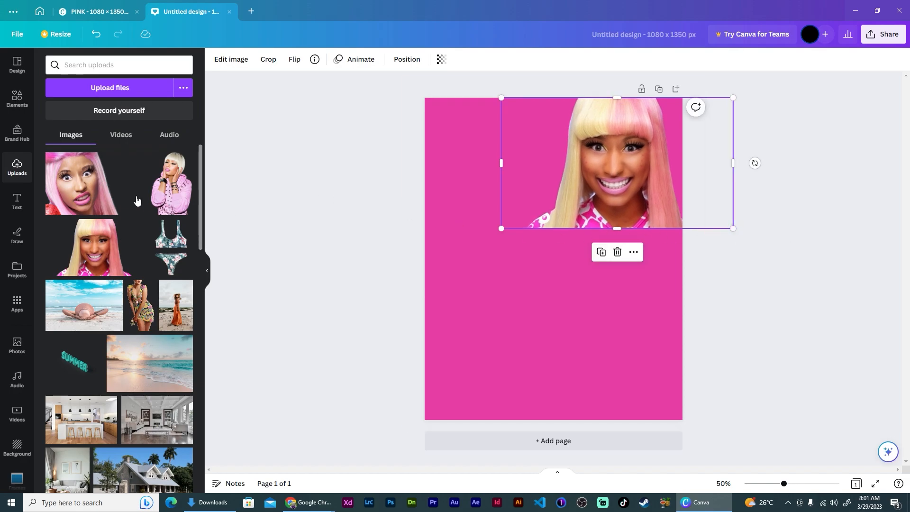
Add the uploaded pink-haired close-up portrait in the page's upper-left corner and enlarge it to match the other portrait's height
left_click(78, 188)
left_click_drag(551, 259, 519, 158)
left_click_drag(616, 218, 634, 228)
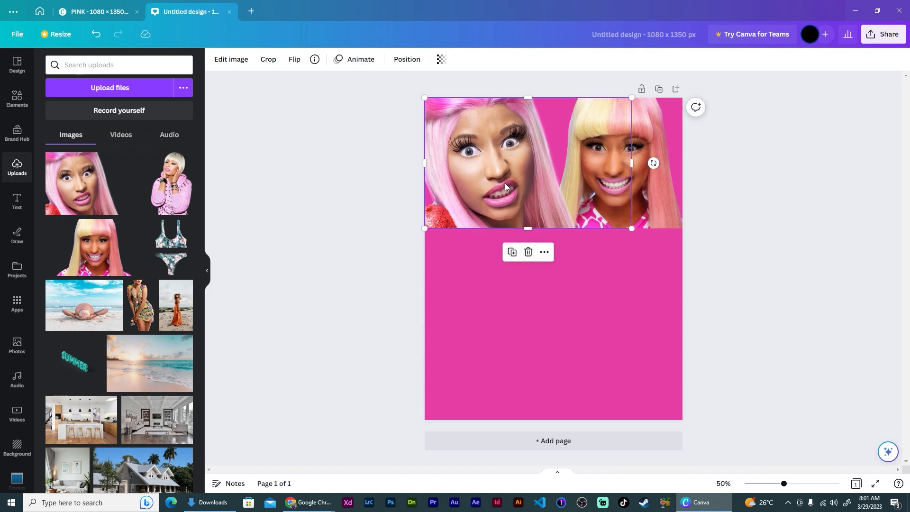
left_click(361, 181)
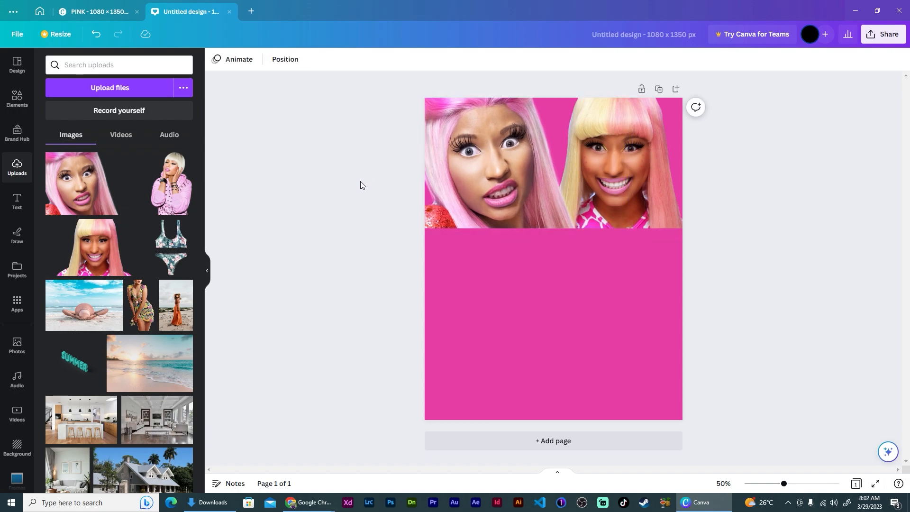
Set the transparency of the smiling portrait on the right to 28
left_click(727, 184)
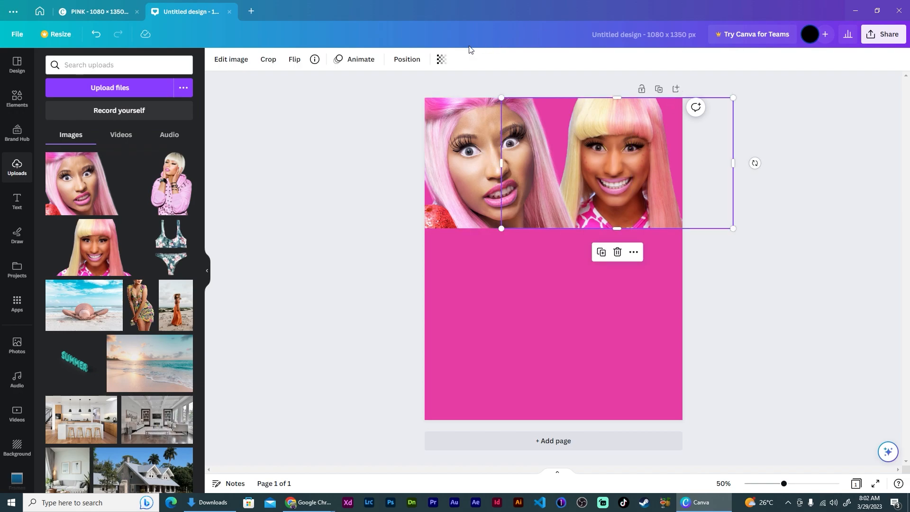
left_click(442, 59)
left_click_drag(443, 103, 377, 97)
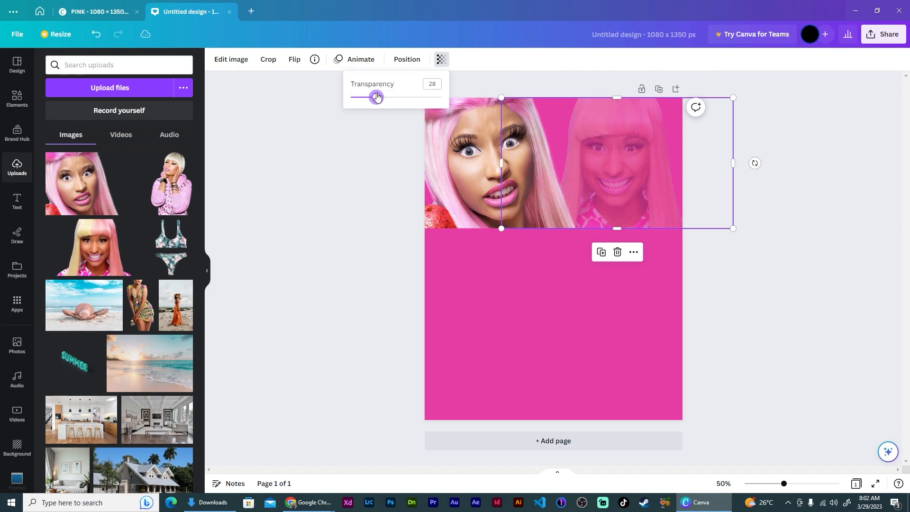
left_click_drag(513, 157, 563, 161)
Set the close-up portrait's transparency to 28 and fine-tune it slightly higher
left_click(468, 165)
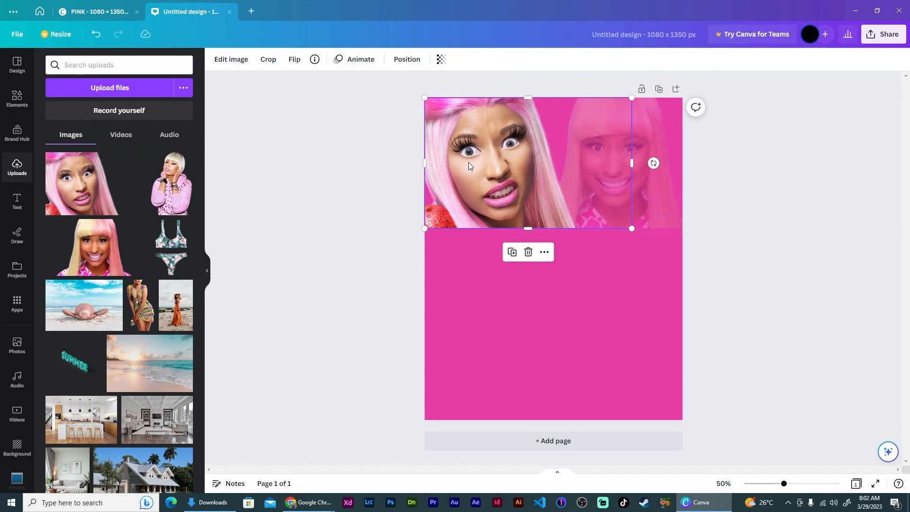
left_click(445, 60)
left_click(435, 84)
type("28")
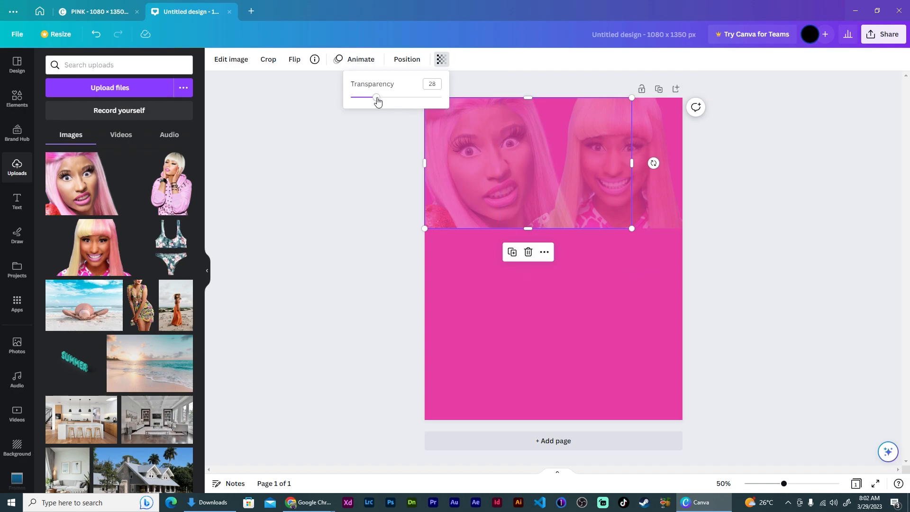
mouse_move(377, 101)
left_mouse_down()
mouse_move(391, 102)
mouse_move(374, 101)
mouse_move(383, 100)
left_mouse_up()
Set the smiling portrait's transparency to 35
left_click(669, 184)
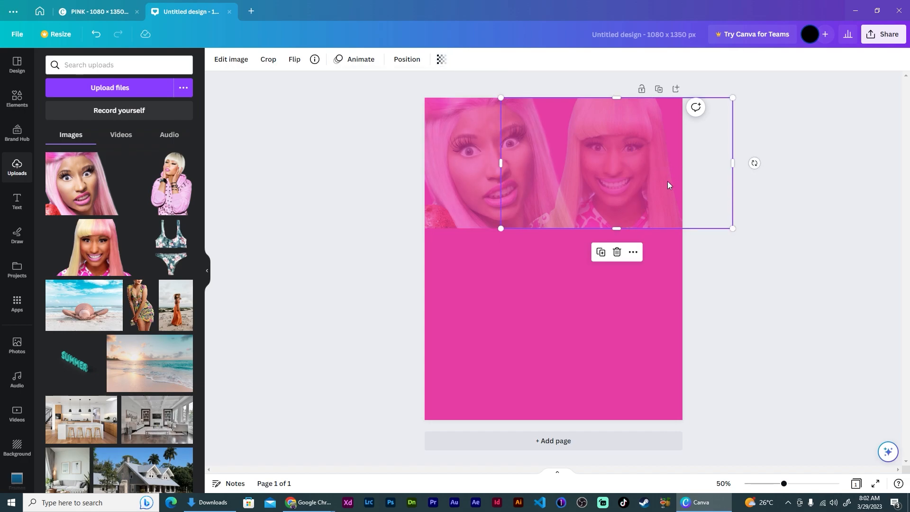
left_click(441, 60)
left_click(435, 85)
type("3")
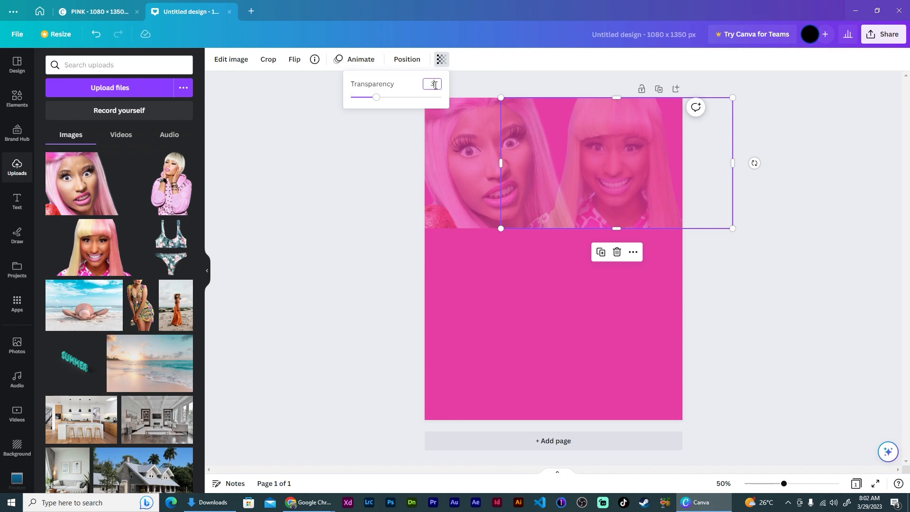
type("5")
key("Return")
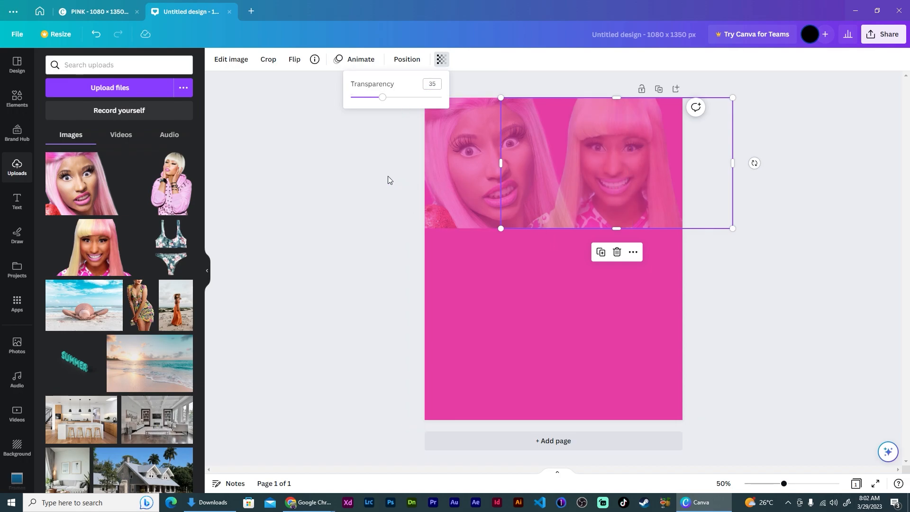
left_click(317, 158)
left_click(321, 159)
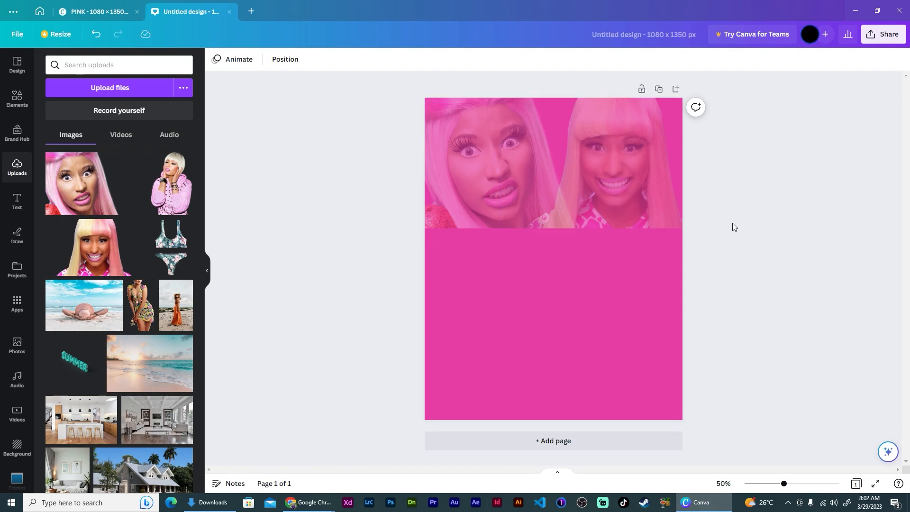
Search the graphics for "transparent gradient", add the white bottom-fade gradient and position it over the left portrait's lower part
left_click(17, 102)
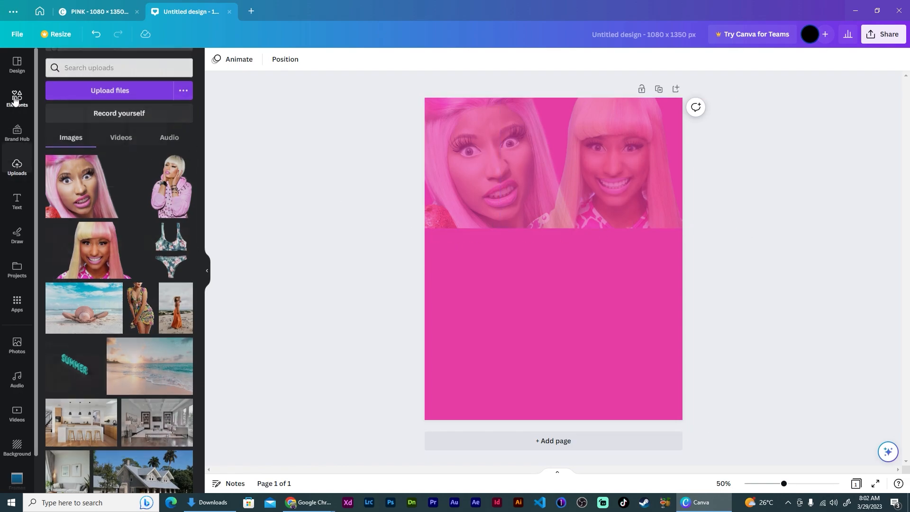
left_click(151, 67)
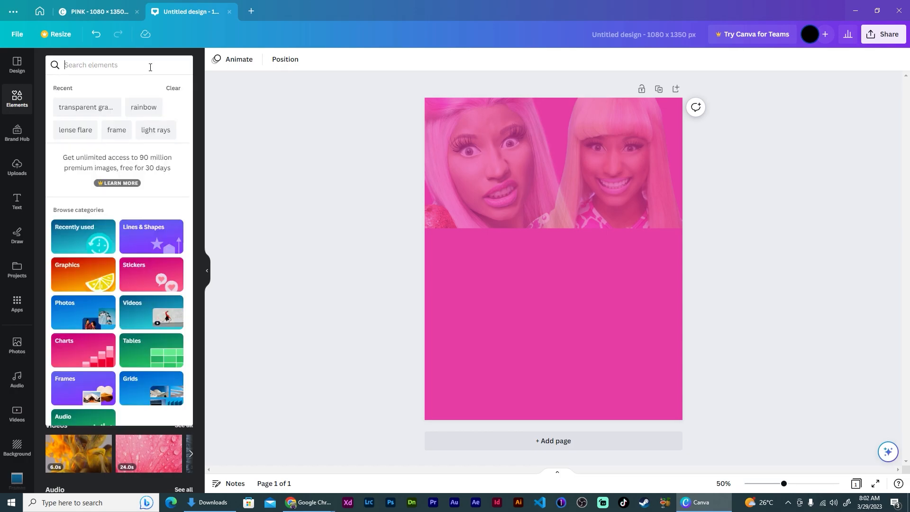
left_click(66, 108)
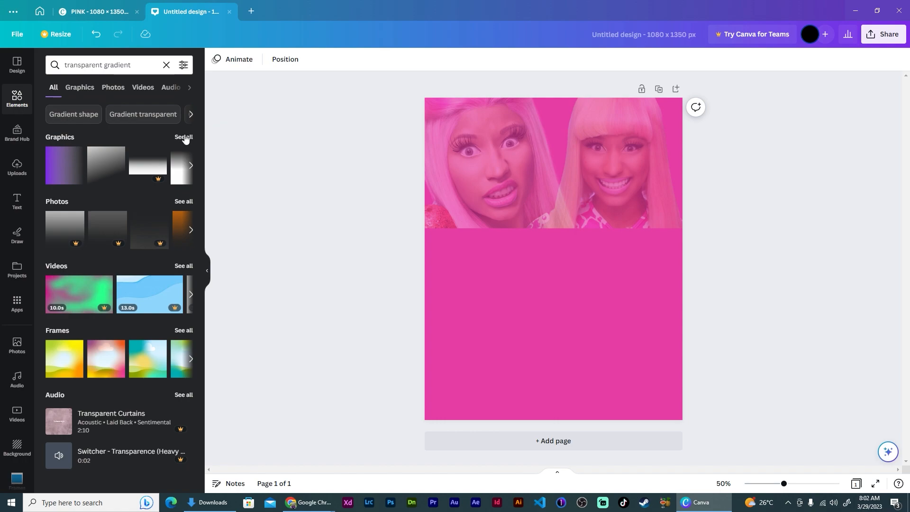
left_click(184, 137)
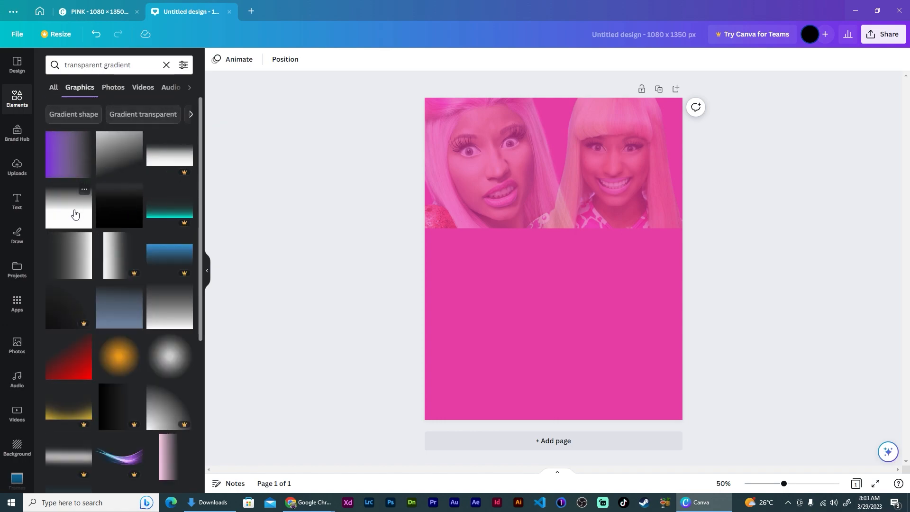
left_click(66, 221)
left_click_drag(525, 294, 505, 247)
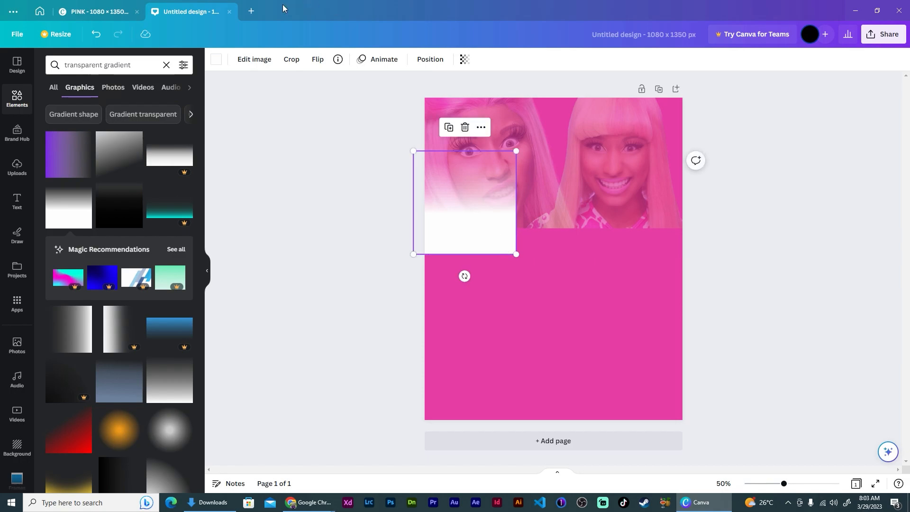
Recolor the white gradient with the pink sampled from the page background
left_click(217, 59)
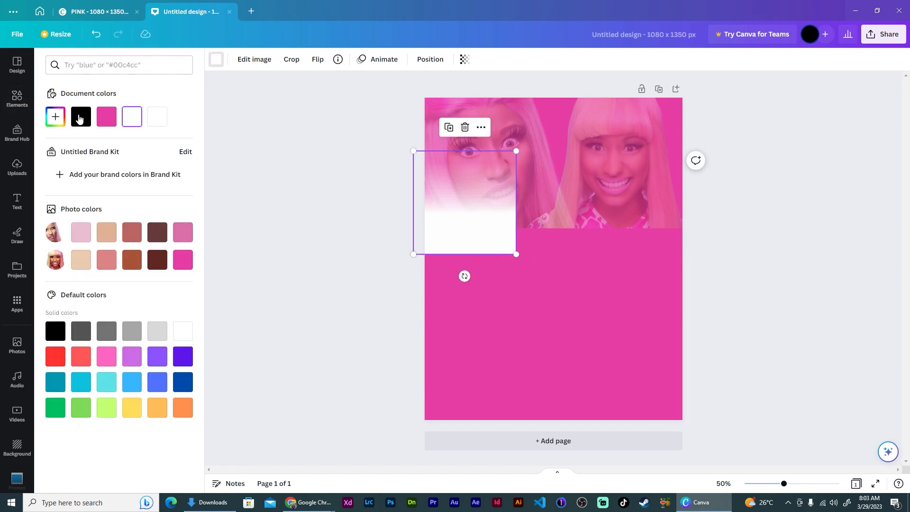
left_click(54, 120)
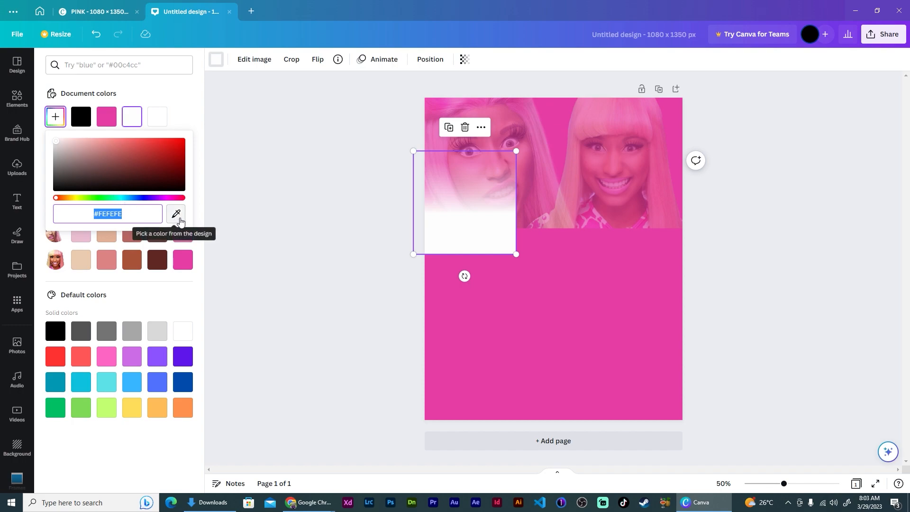
left_click(181, 219)
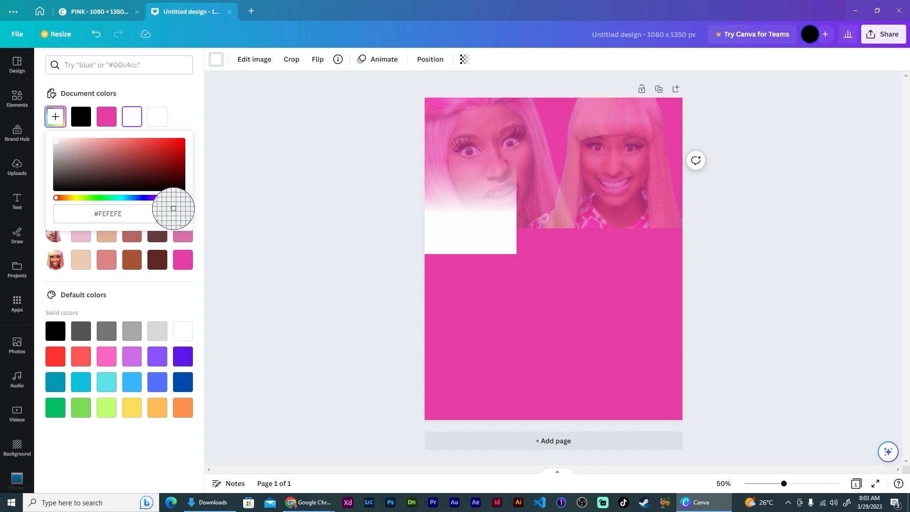
left_click(561, 280)
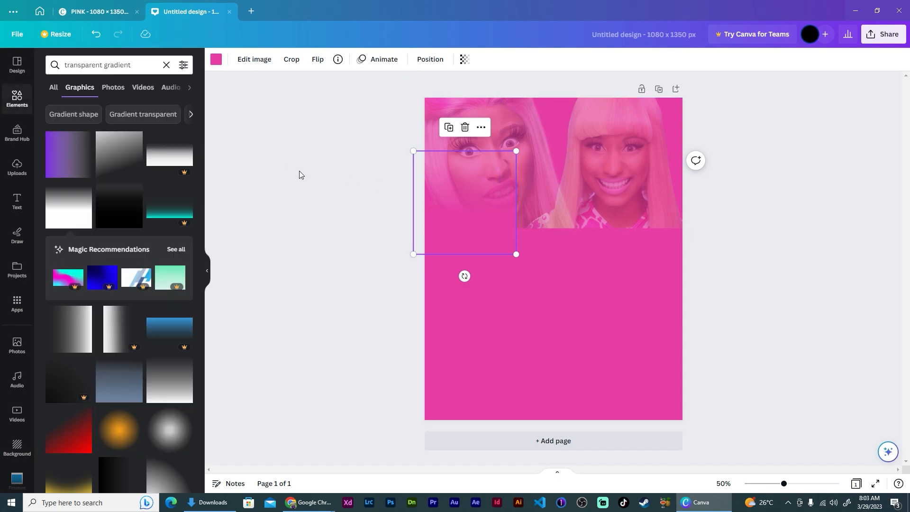
left_click(299, 174)
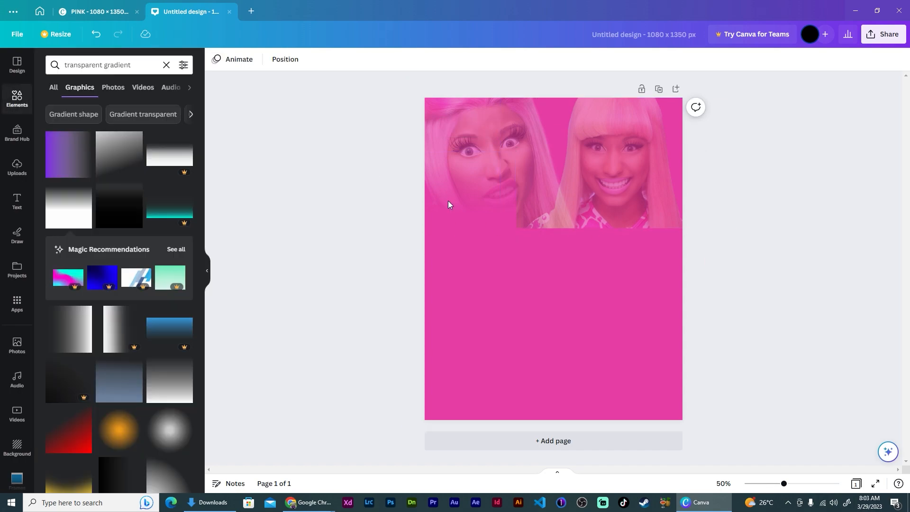
Duplicate the pink gradient and arrange the copies side by side to fade the lower edges of both portraits
left_click(479, 226)
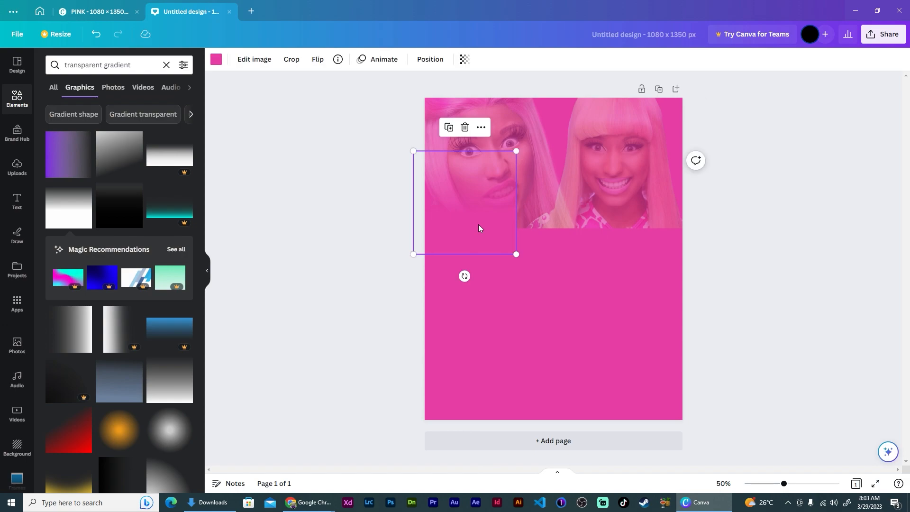
left_click_drag(479, 225, 581, 224)
key("ctrl+d")
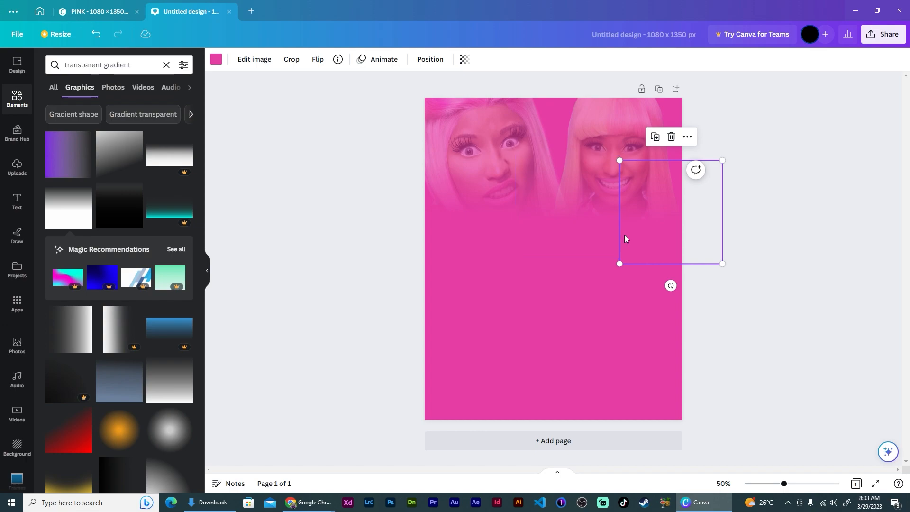
key("Delete")
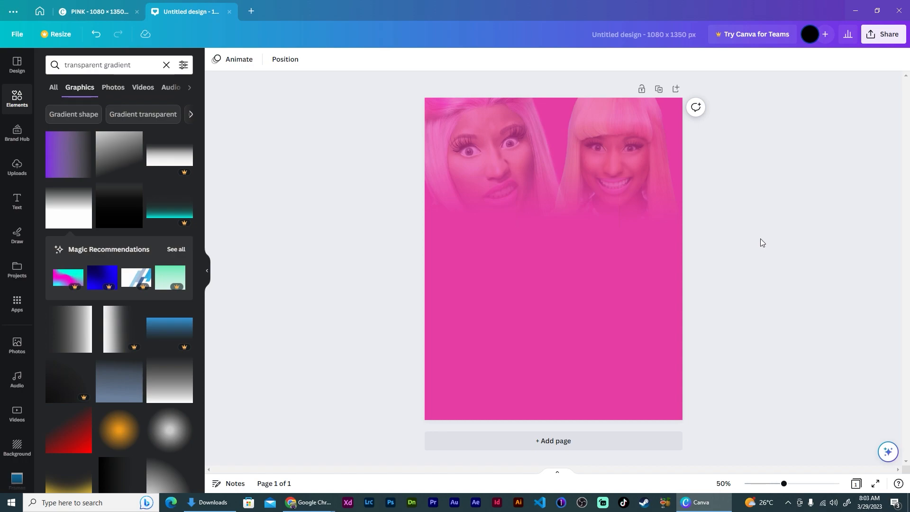
Group the three pink gradients beneath the faded portraits and move the group slightly down
left_click(490, 233)
left_click(556, 234, "shift")
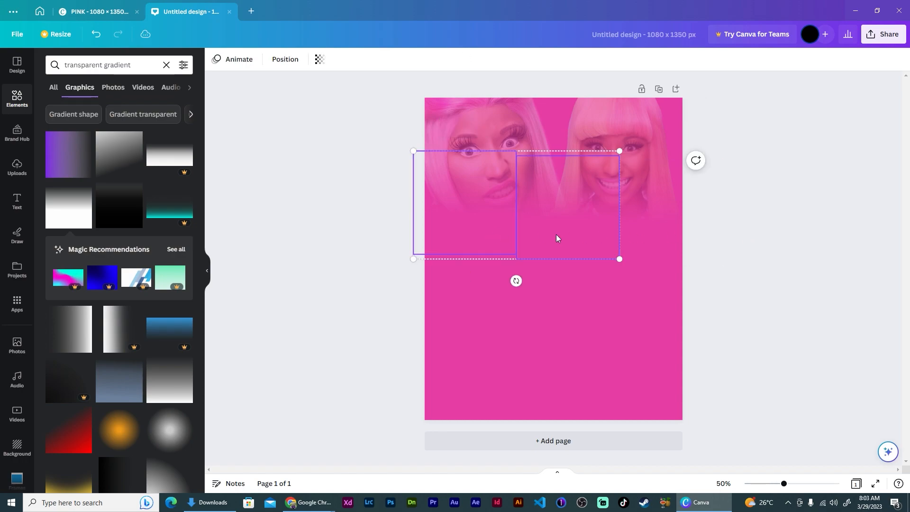
left_click(636, 235, "shift")
key("ctrl+g")
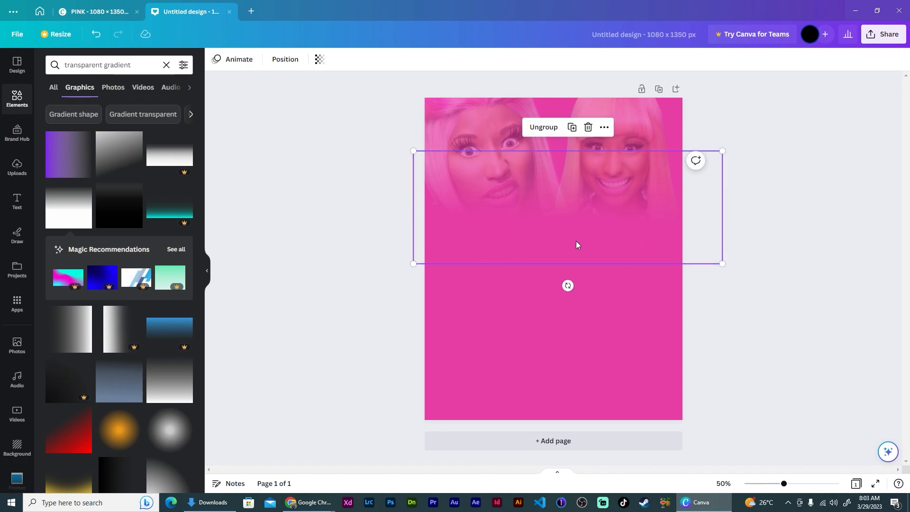
left_click_drag(564, 241, 561, 250)
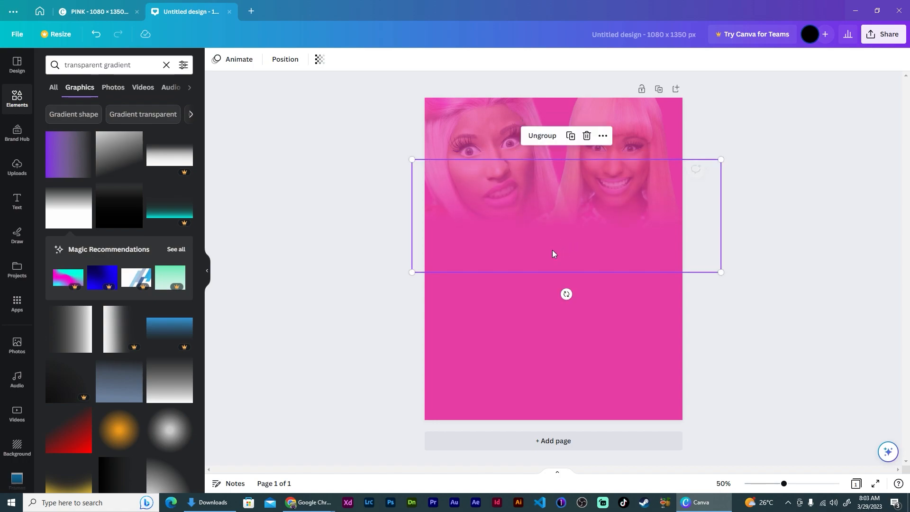
left_click(283, 162)
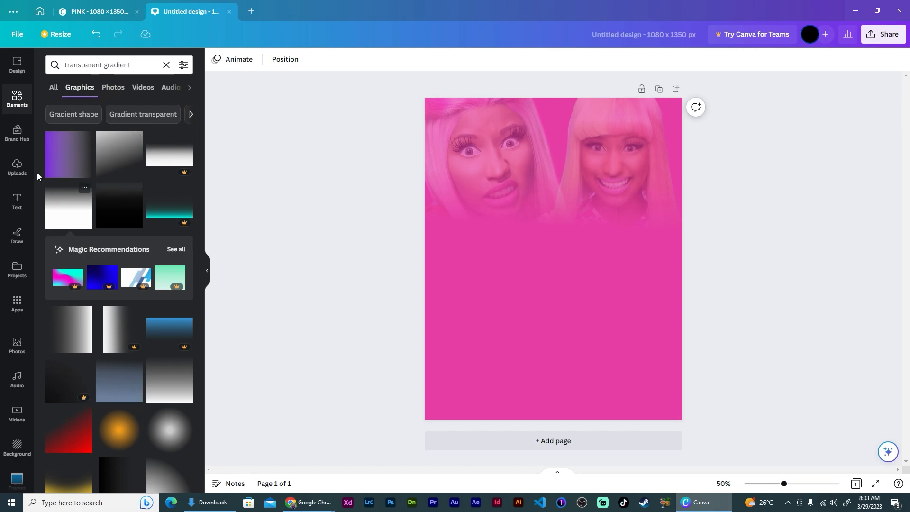
Add the uploaded cutout of the woman in the pink hoodie and place it near the page's center
left_click(17, 167)
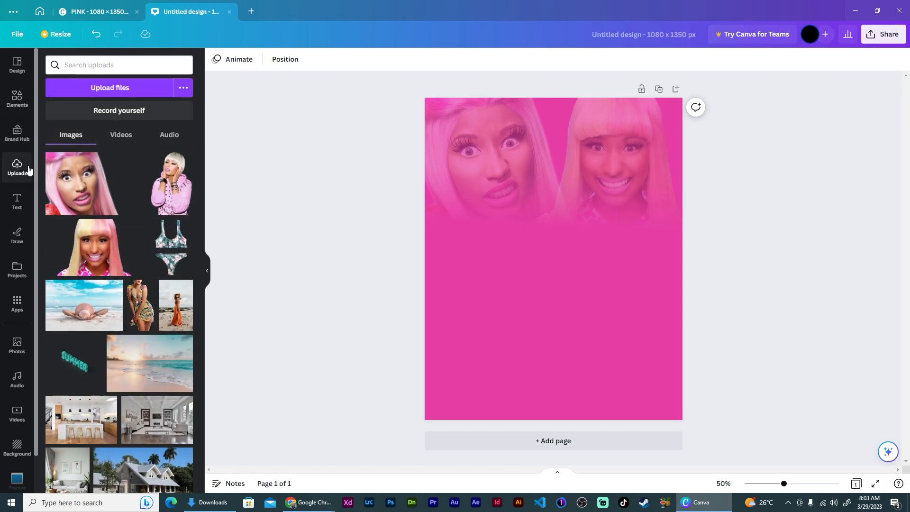
left_click(172, 193)
left_click_drag(572, 251, 569, 252)
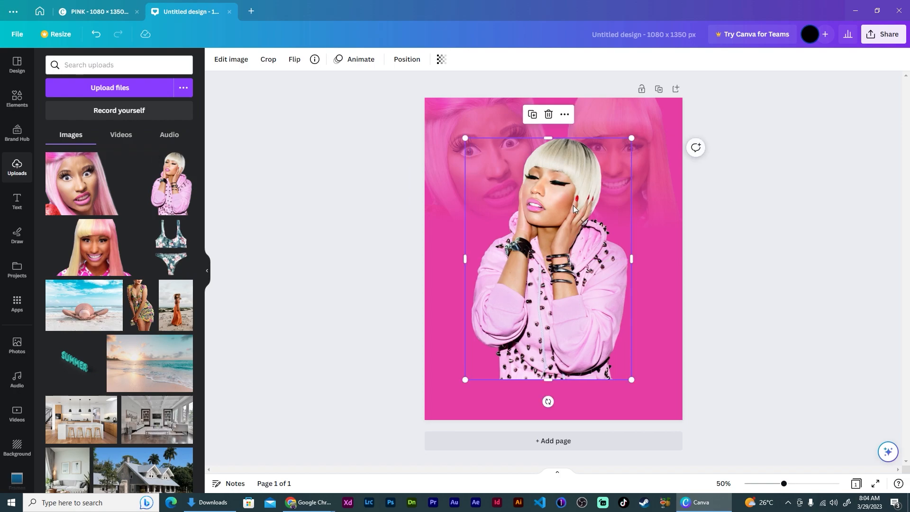
Move the faded smiling portrait slightly right, away from the hoodie cutout's head
left_click(642, 122)
left_click_drag(650, 136, 661, 136)
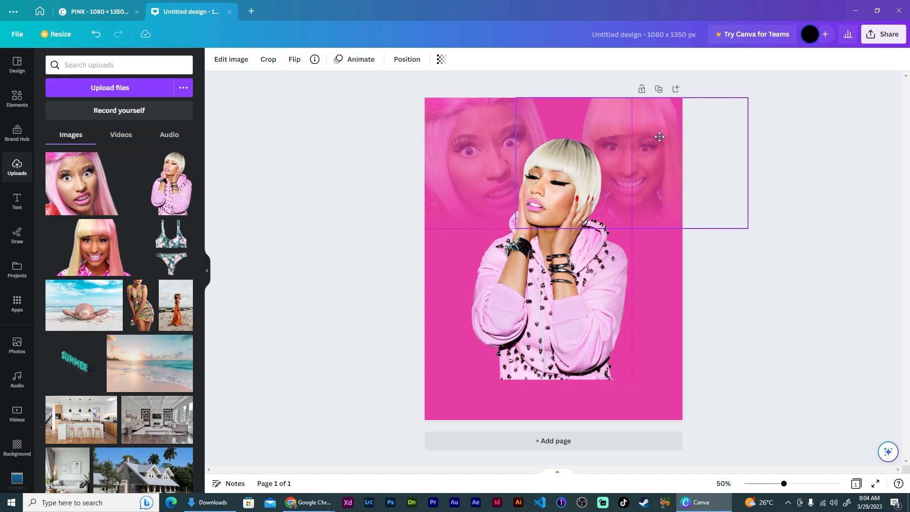
left_click_drag(660, 137, 656, 137)
left_click(309, 150)
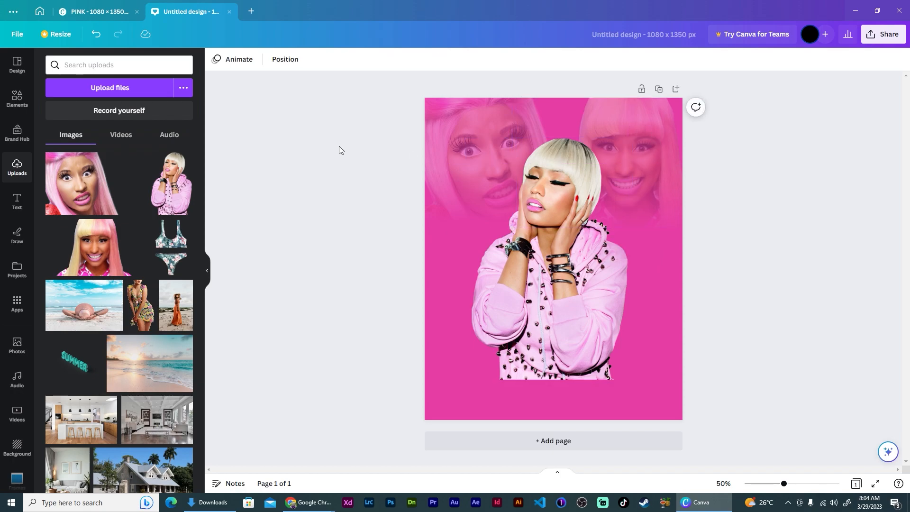
left_click(551, 260)
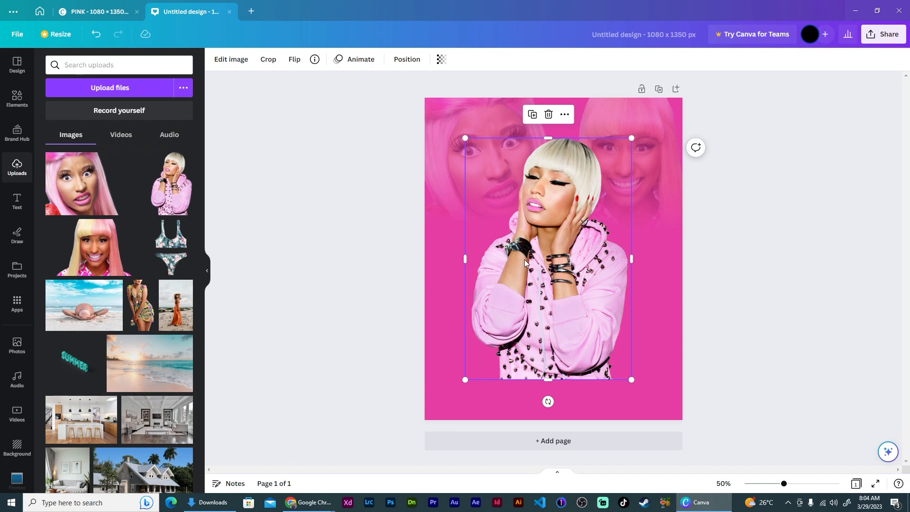
left_click(293, 159)
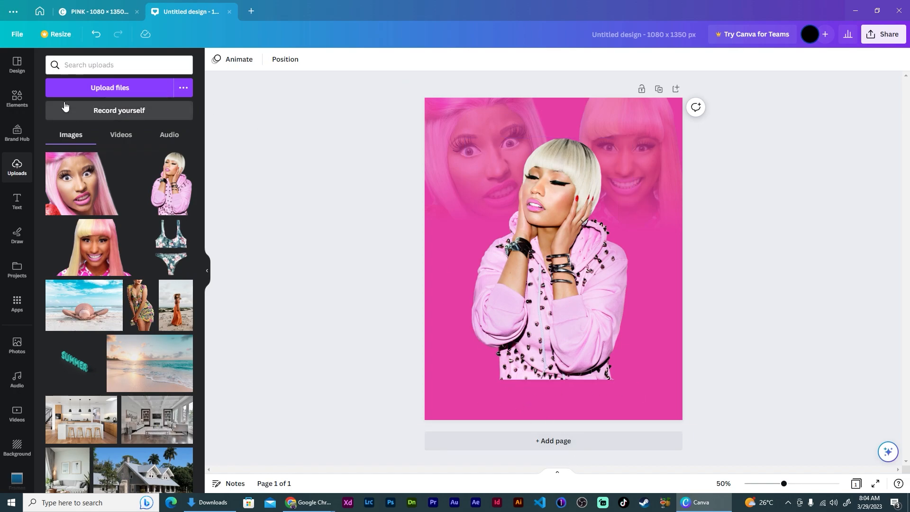
Add the white bottom-fade gradient over the hoodie cutout's lower part, enlarge it slightly and recolor it with the document's pink
left_click(17, 98)
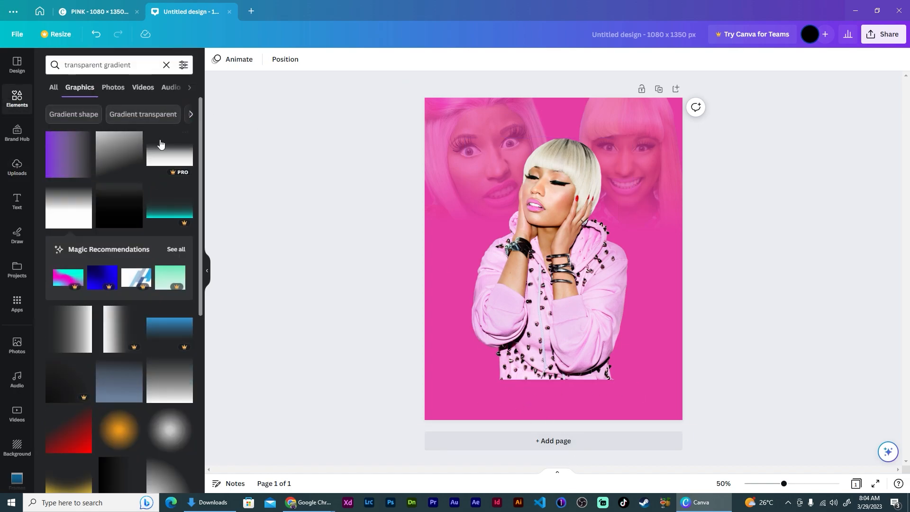
left_click(65, 209)
left_click_drag(575, 263, 552, 386)
left_click_drag(596, 406, 619, 426)
left_click(216, 60)
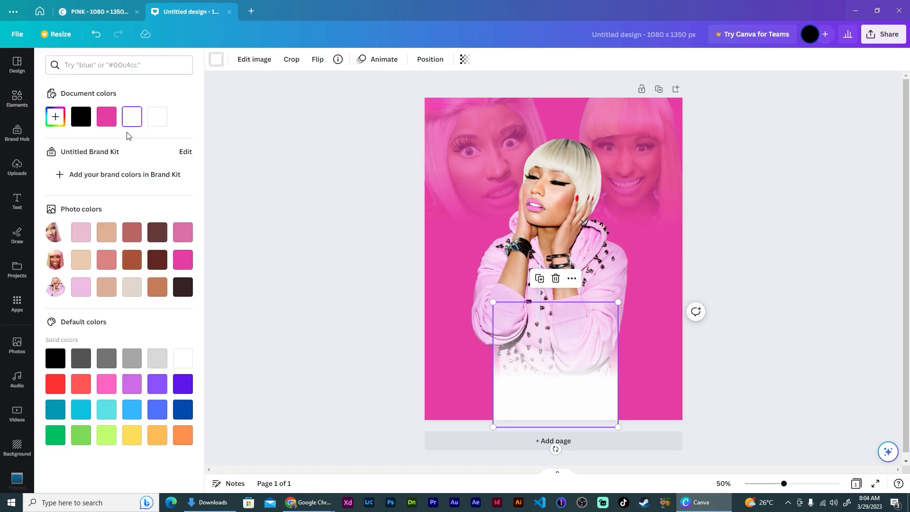
left_click(106, 116)
left_click_drag(544, 396, 534, 385)
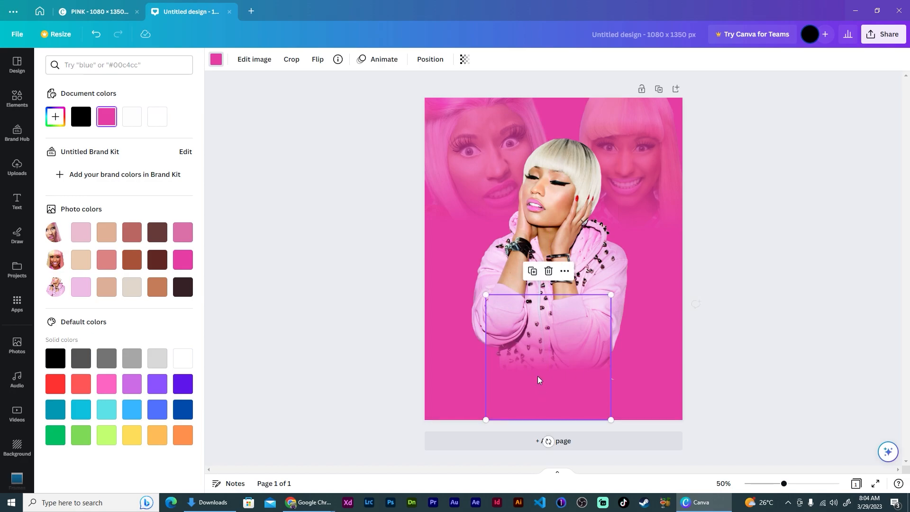
Enlarge the pink gradient to span the hoodie cutout's width and raise it to fade the cutout's lower edge
left_click_drag(487, 420, 426, 436)
left_click_drag(557, 391, 580, 355)
left_click(308, 195)
left_click(307, 193)
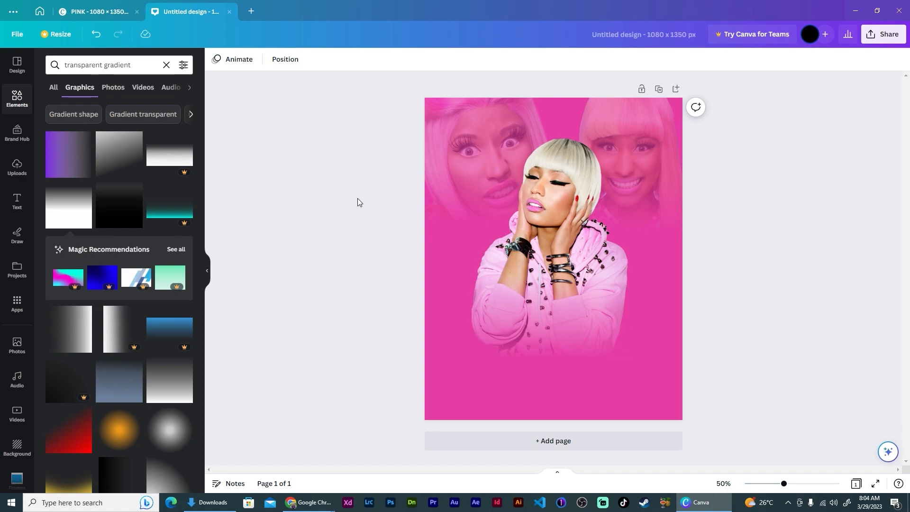
Add a heading that reads "Pink"
left_click(18, 201)
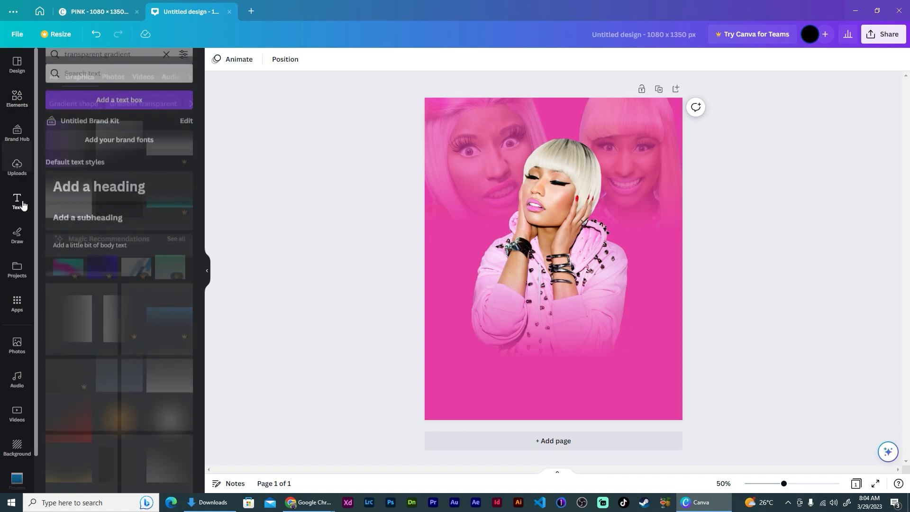
left_click(126, 172)
type("Pink")
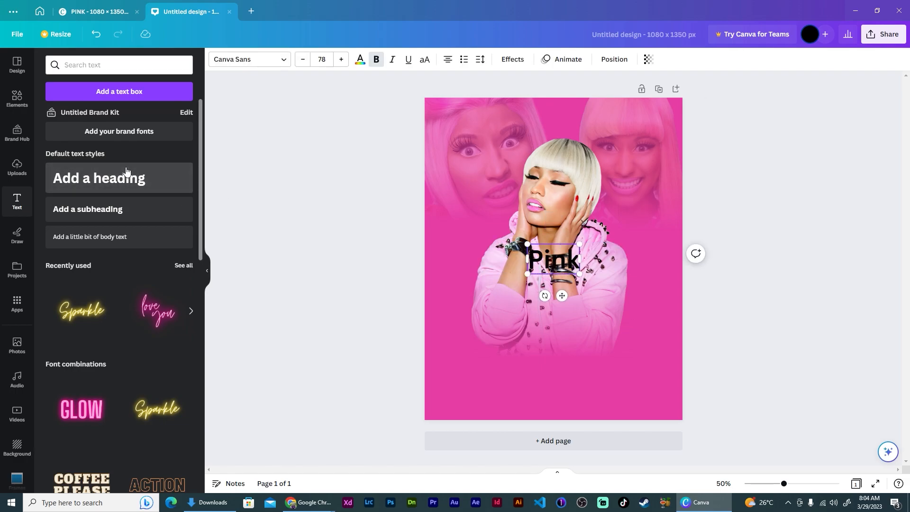
left_click(372, 229)
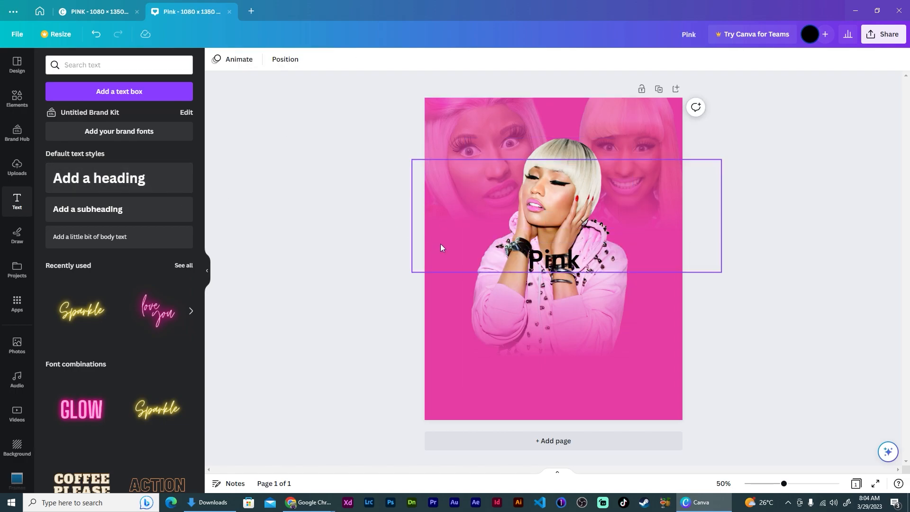
Duplicate the Pink heading below the original and change the copy's text to "Splash"
left_click(533, 268)
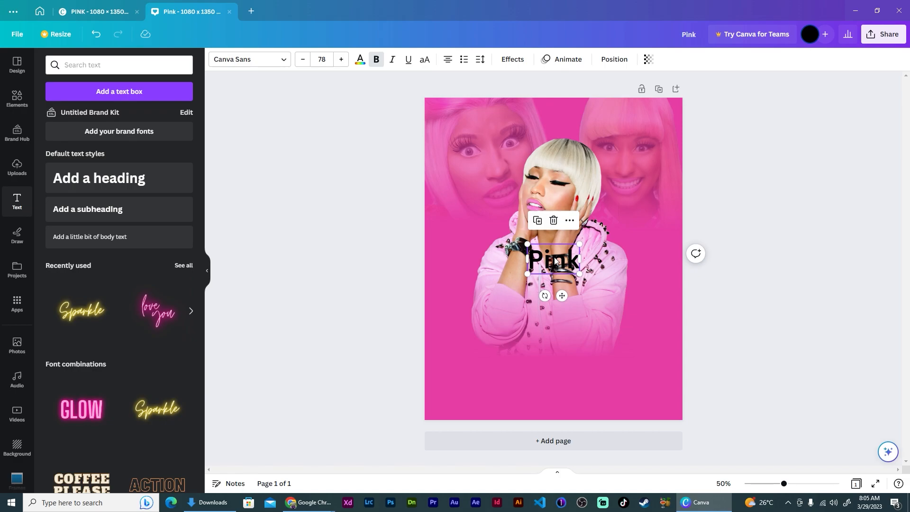
left_click_drag(555, 260, 551, 319)
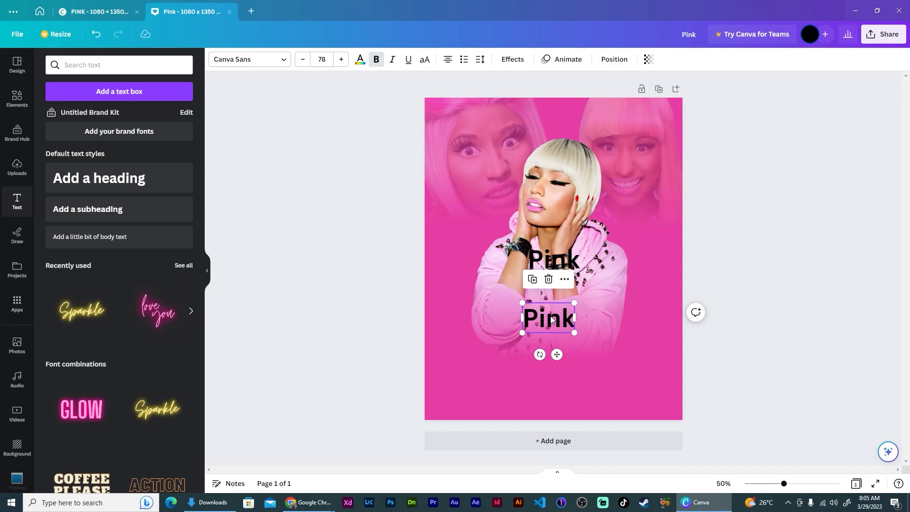
double_click(551, 319)
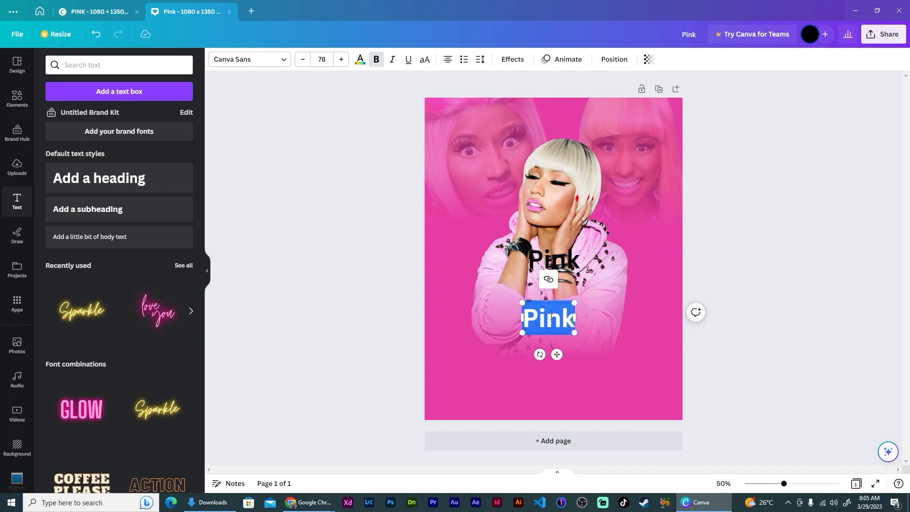
type("Sp")
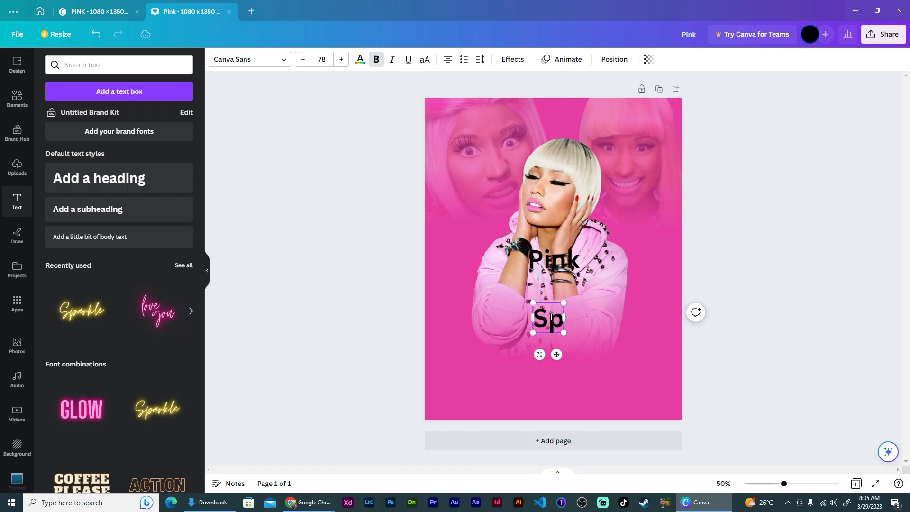
type("lash")
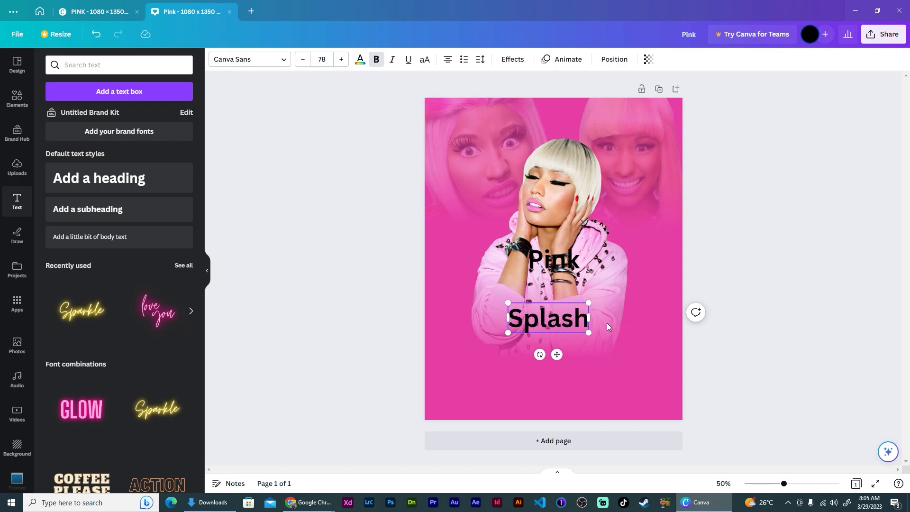
Check the title's font in the finished PINK design and apply Bukhari Script to the Pink heading in the new design
left_click(564, 261)
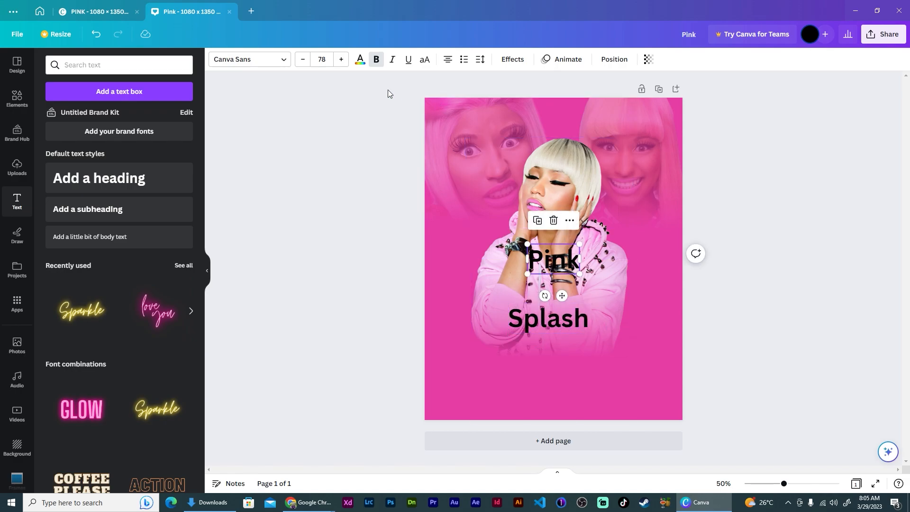
left_click(125, 11)
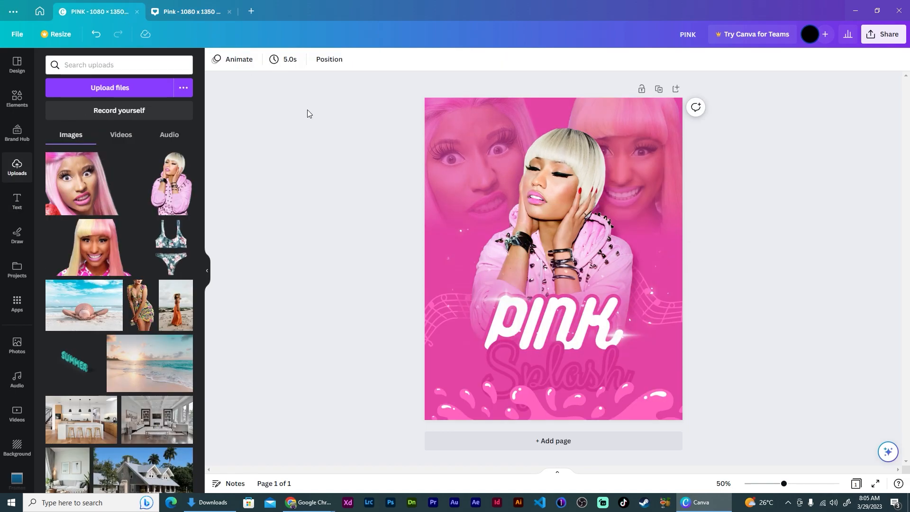
left_click(540, 335)
left_click(540, 334)
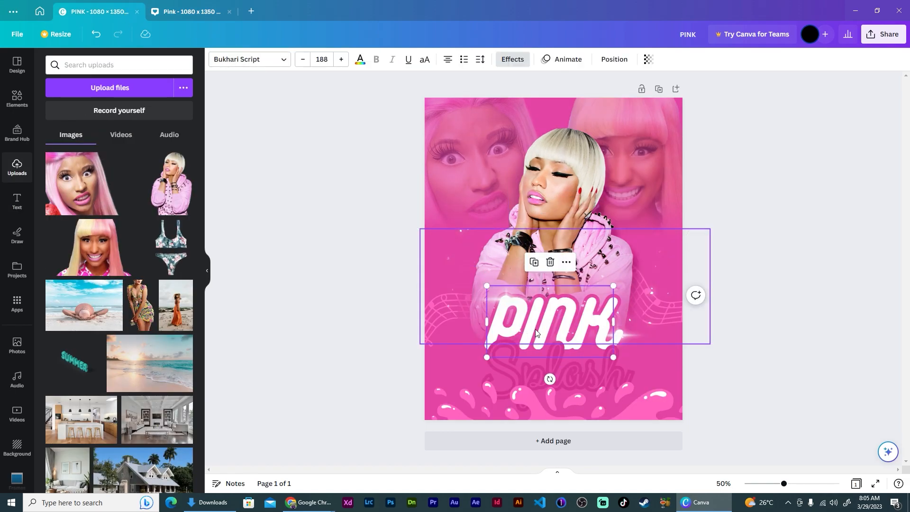
left_click(190, 12)
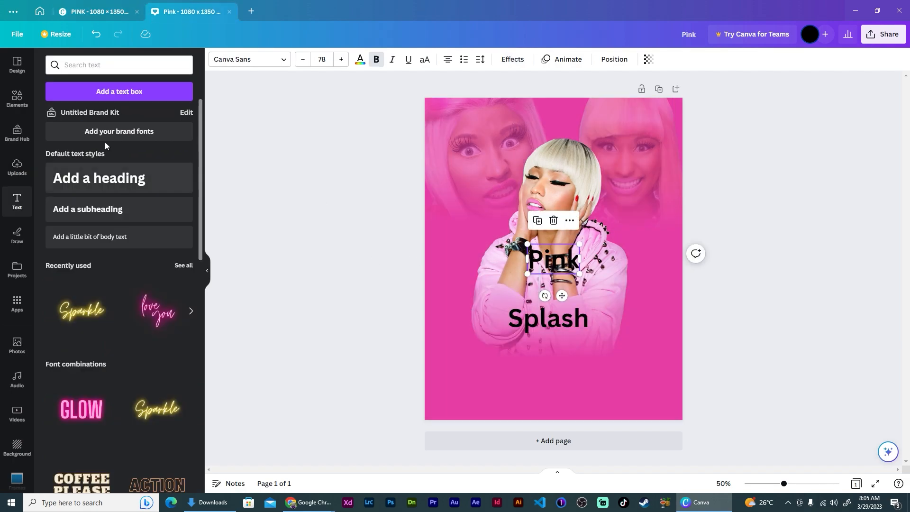
left_click(239, 60)
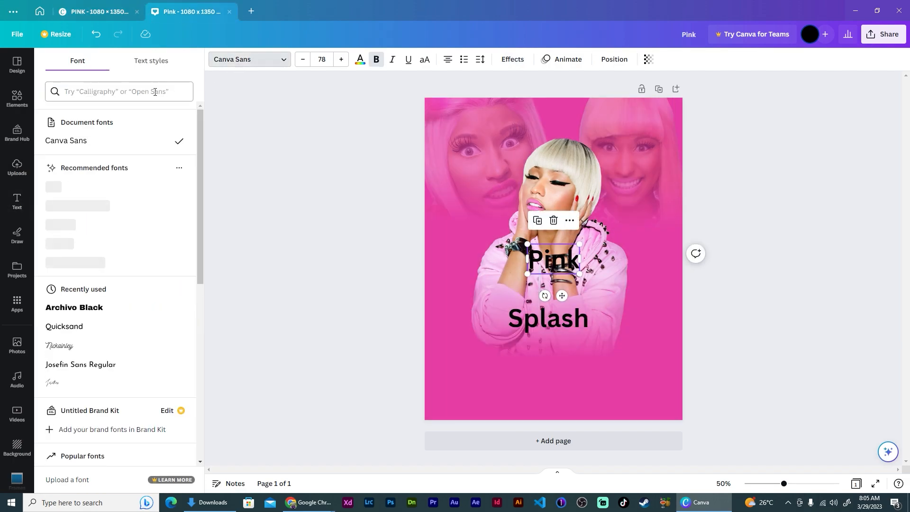
left_click(155, 91)
type("B")
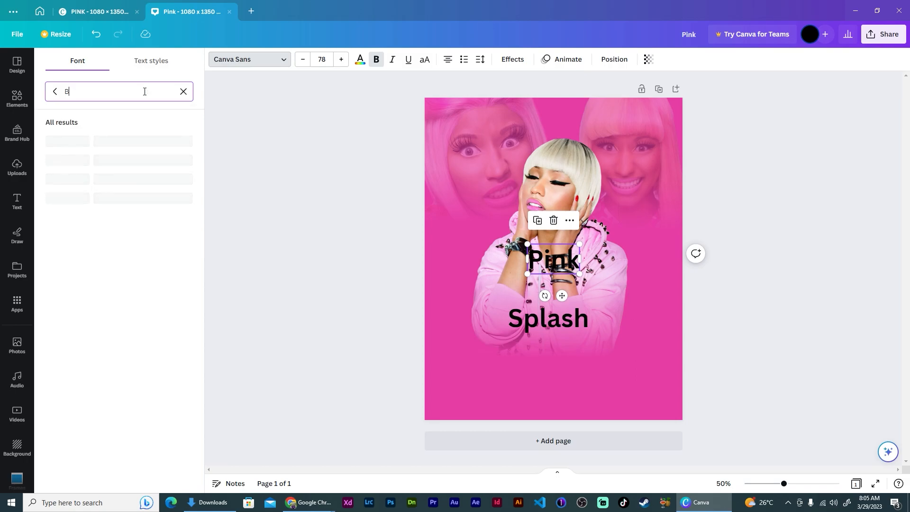
type("ukhari")
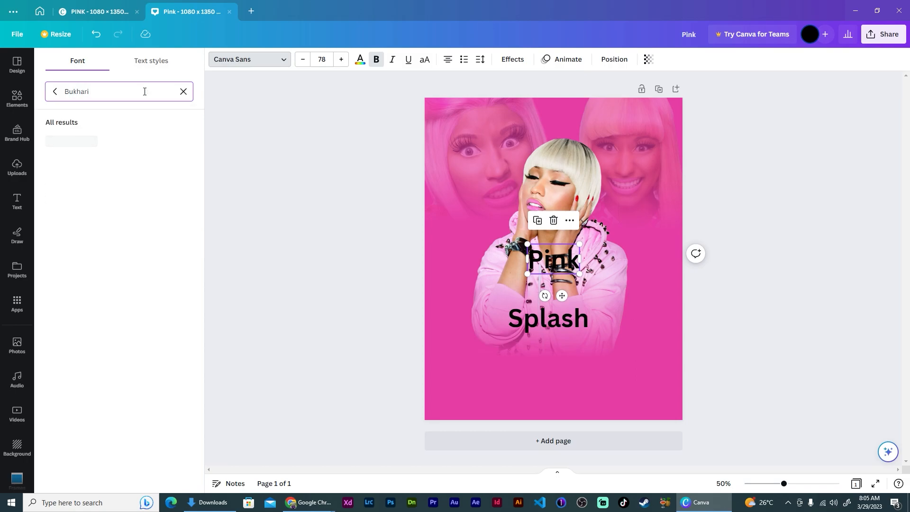
left_click(119, 140)
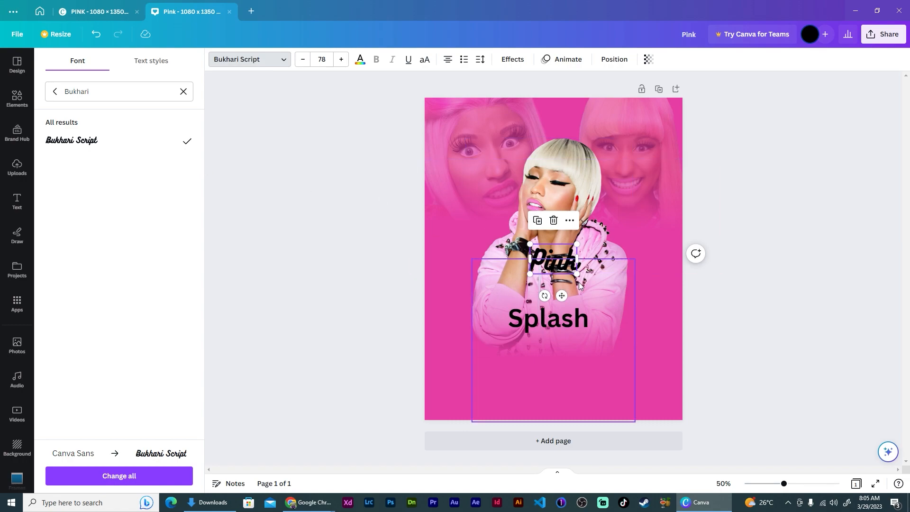
Enlarge the Pink heading to font size 148 and move the Splash text down below the hoodie cutout
left_click_drag(576, 272, 620, 301)
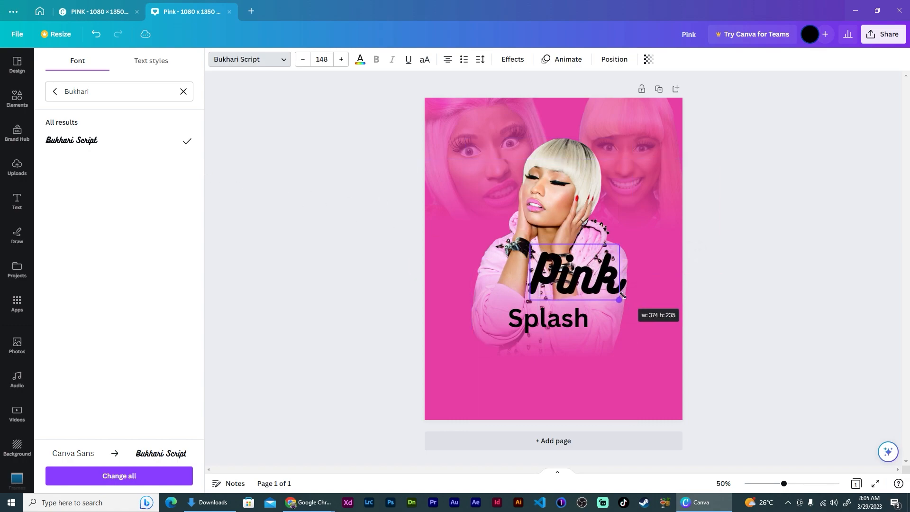
left_click_drag(545, 323, 553, 380)
Retype the Bukhari Script heading in capitals as "PINK"
left_click(571, 287)
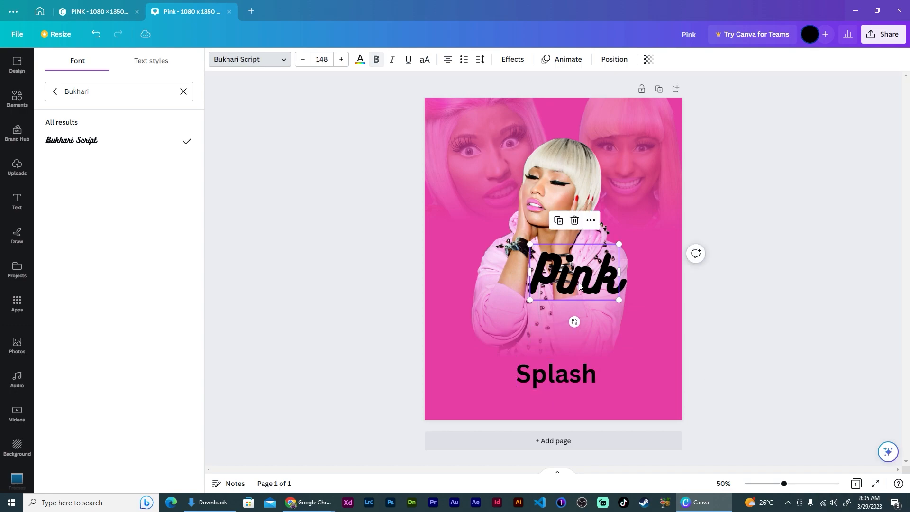
double_click(580, 283)
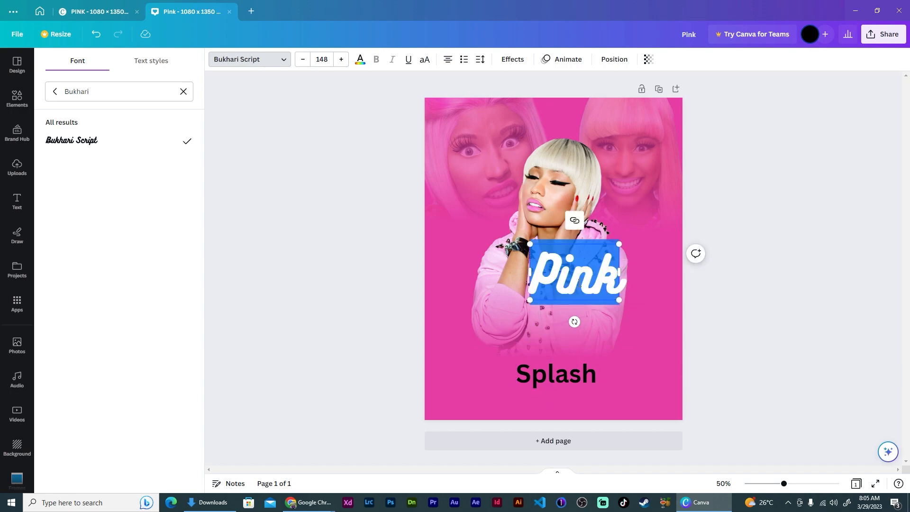
type("PINK")
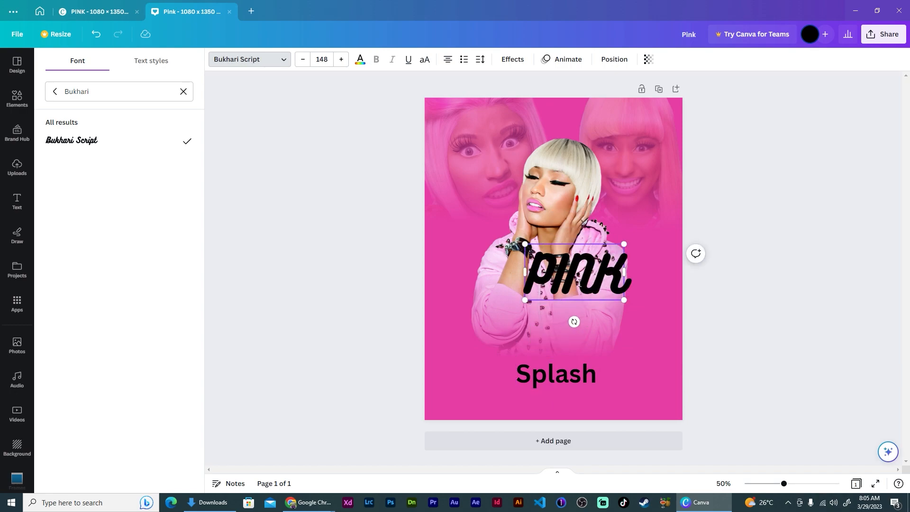
left_click(777, 287)
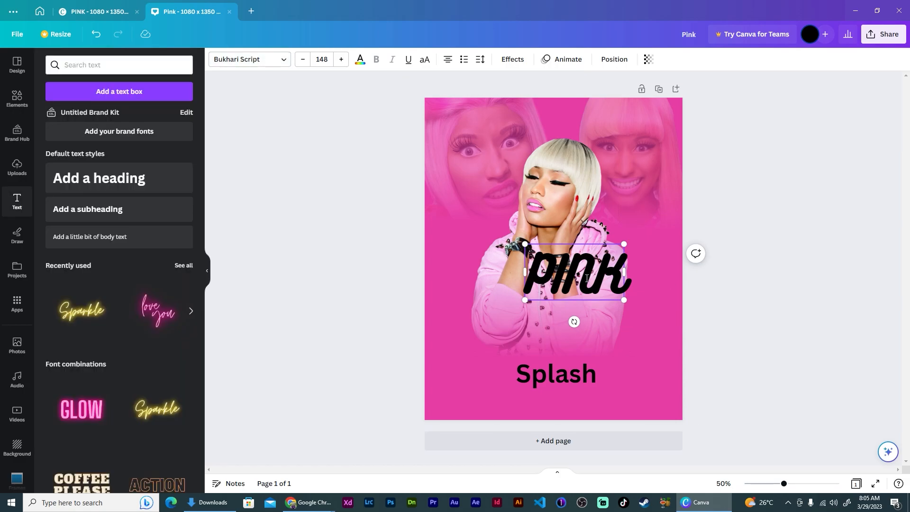
Place the PINK heading over the lower hoodie at font size 175 and move the Splash text down near the page's bottom edge
left_click_drag(586, 280, 554, 335)
left_click_drag(555, 372, 548, 393)
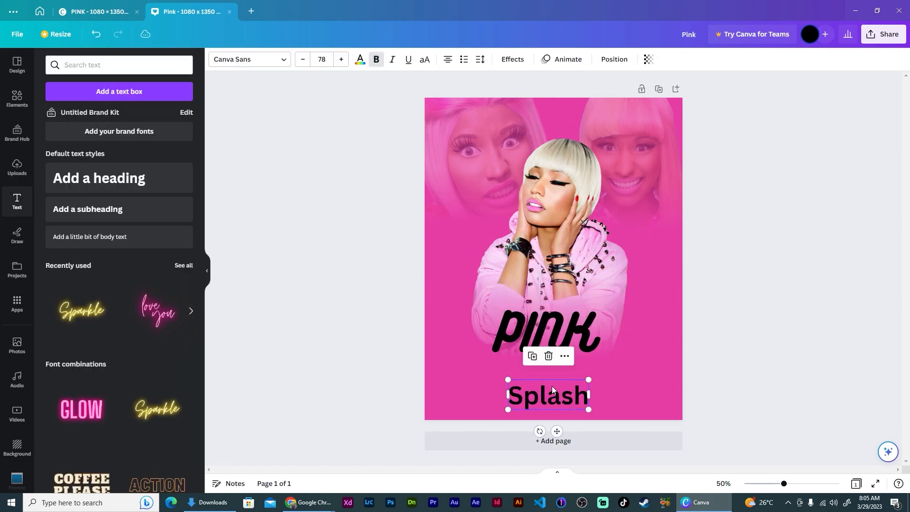
left_click(579, 336)
left_click_drag(596, 360, 614, 369)
left_click_drag(586, 343, 578, 334)
Colour the PINK heading white and give it an Outline effect in the document's pink with an increased thickness
left_click(360, 62)
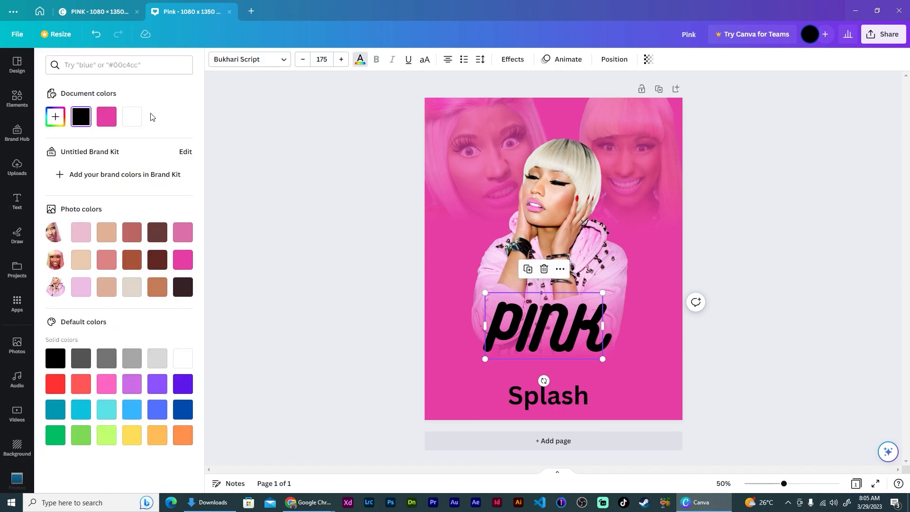
left_click(135, 118)
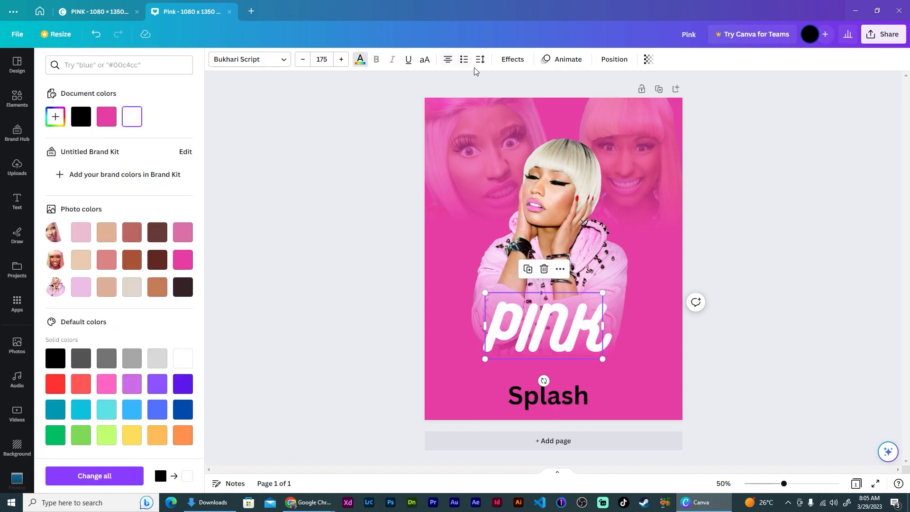
left_click(508, 63)
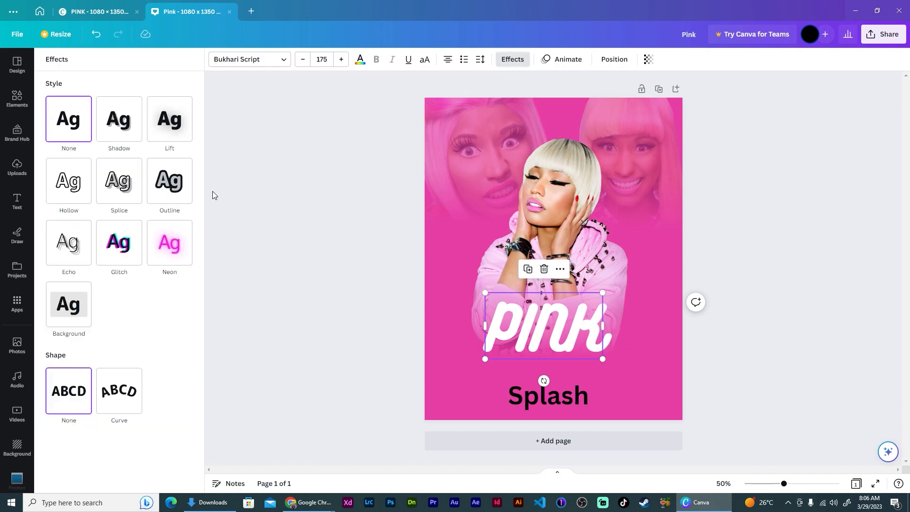
left_click(175, 185)
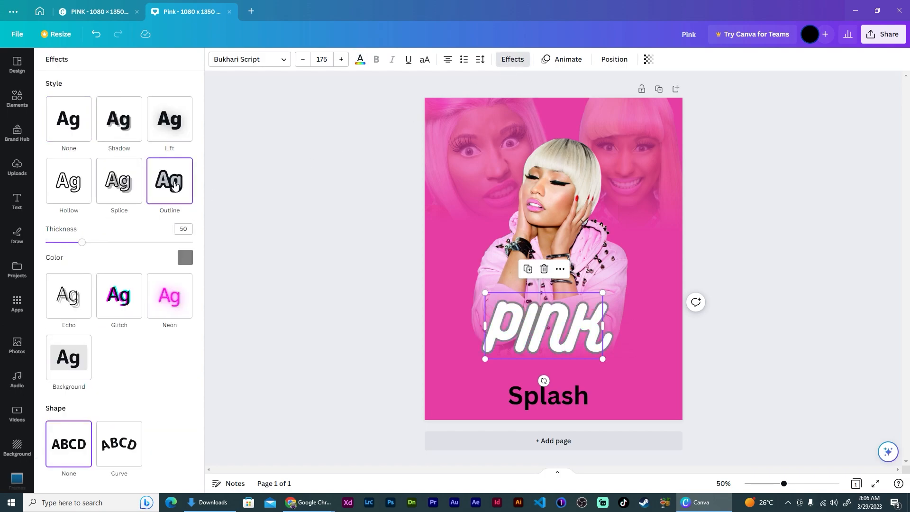
left_click(185, 258)
left_click(98, 315)
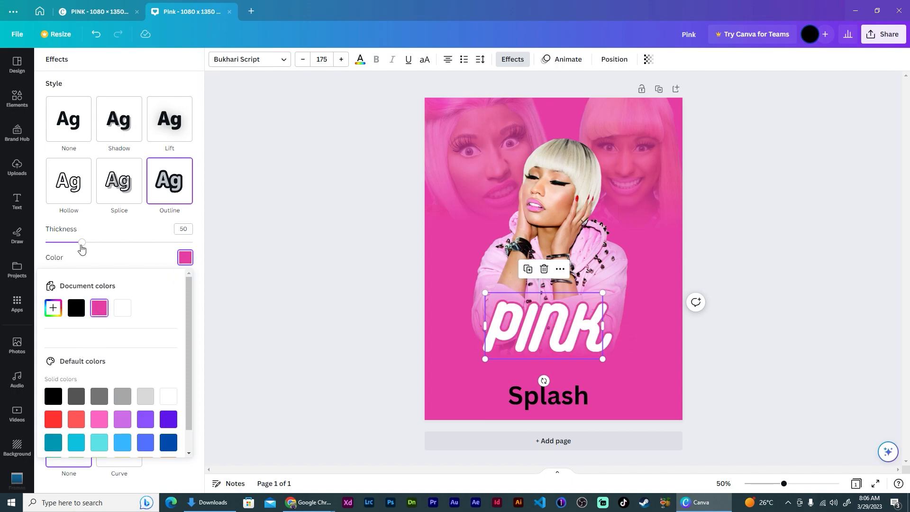
left_click_drag(82, 246, 118, 247)
Enlarge the Splash text to font size 138 and centre it directly beneath the PINK heading
left_click(550, 399)
left_click_drag(560, 401, 630, 415)
mouse_move(585, 391)
left_mouse_down()
mouse_move(572, 389)
mouse_move(576, 381)
left_mouse_up()
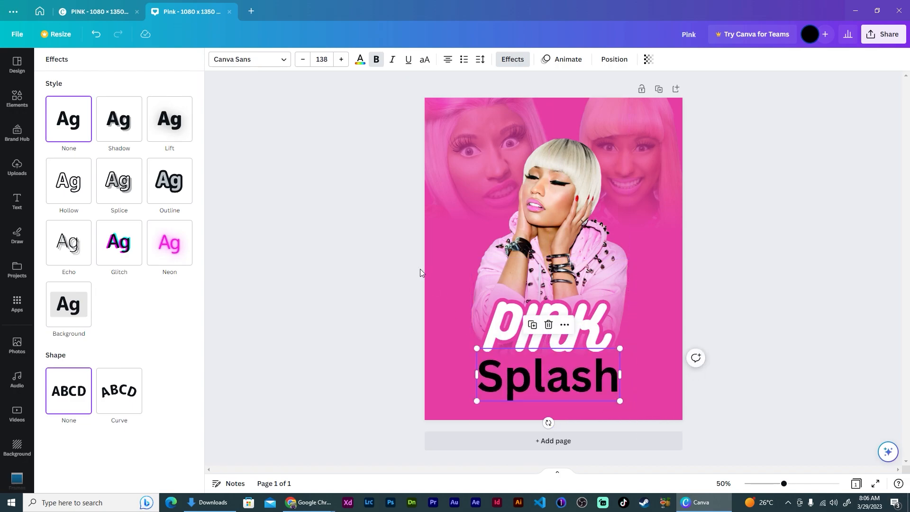
Apply the finished design's Clicker Script font to Splash, then enlarge it to size 214 so it overlaps the lower edge of PINK
left_click(263, 66)
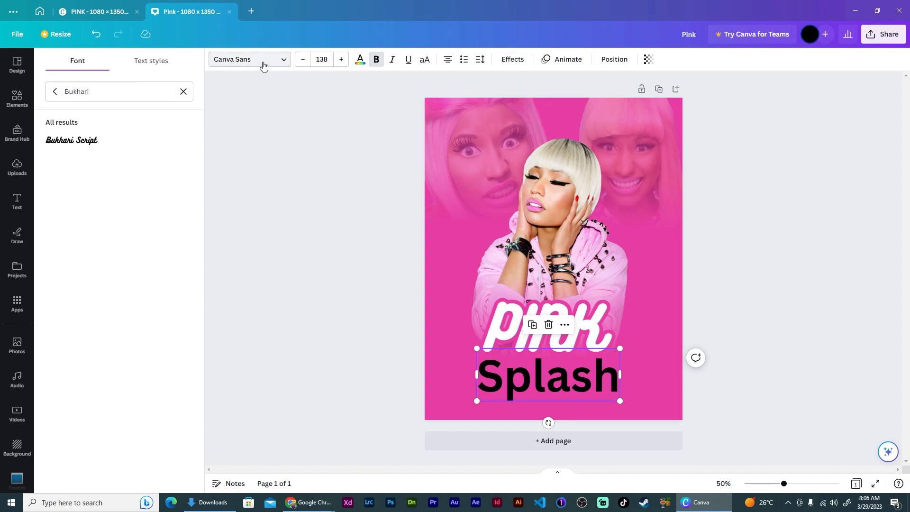
left_click(98, 12)
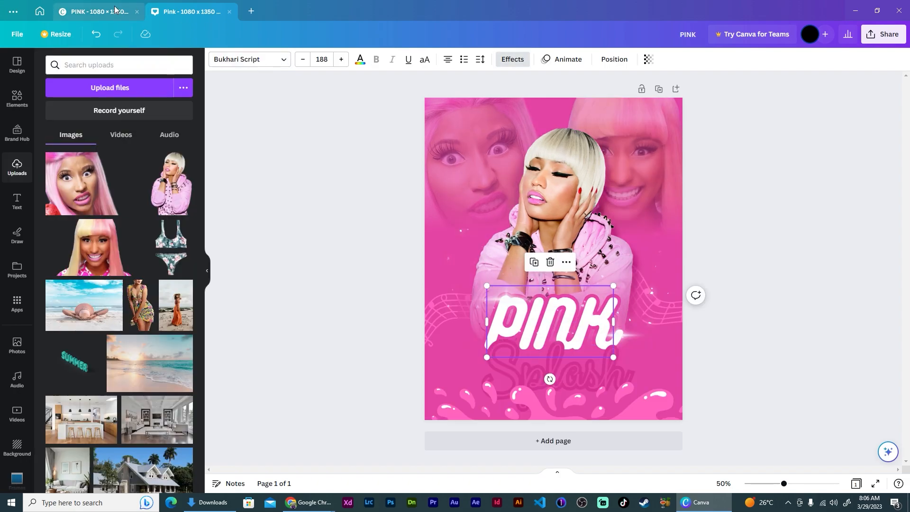
left_click(506, 370)
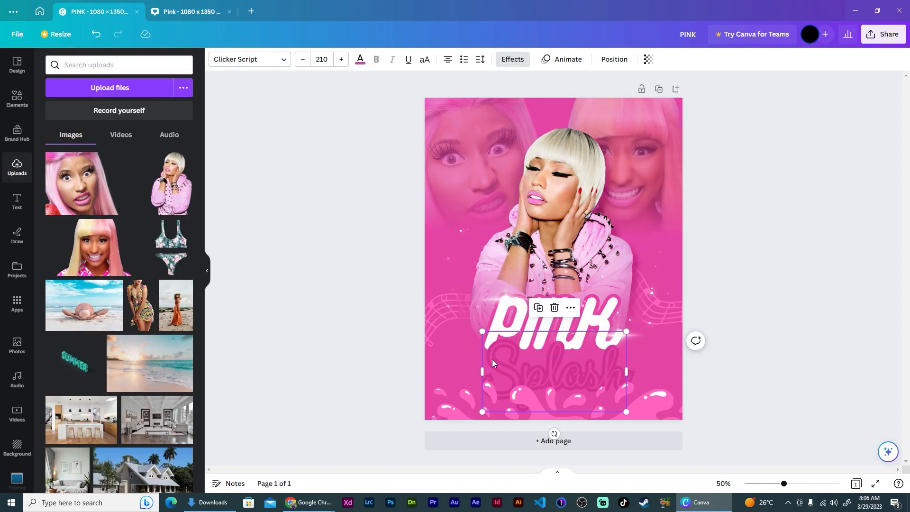
left_click(186, 12)
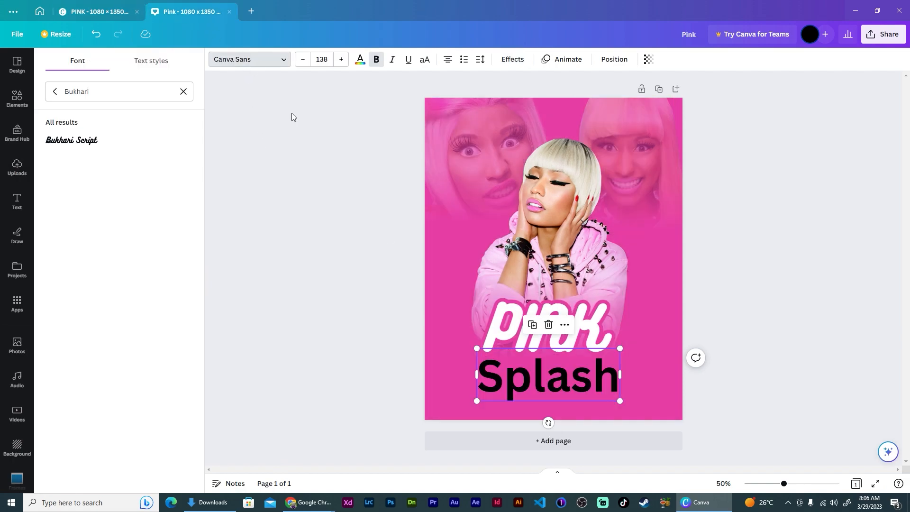
left_click(183, 91)
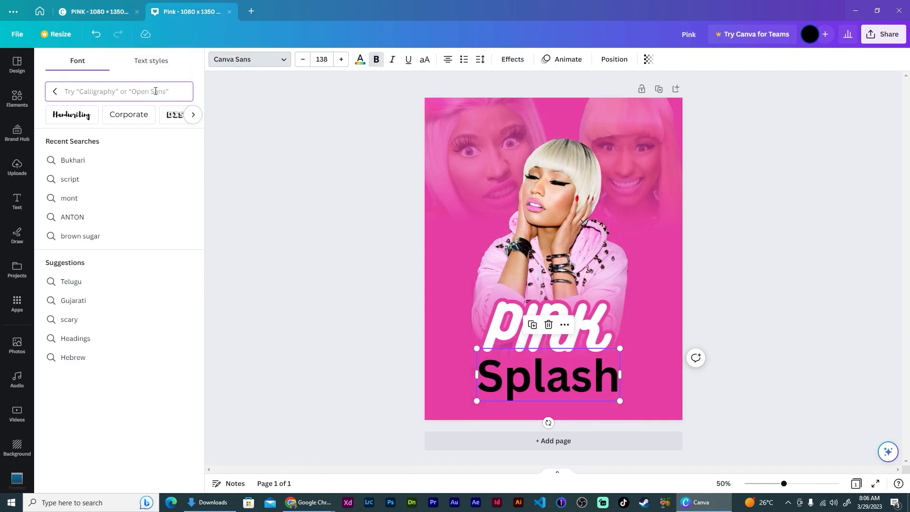
type("CLICKER")
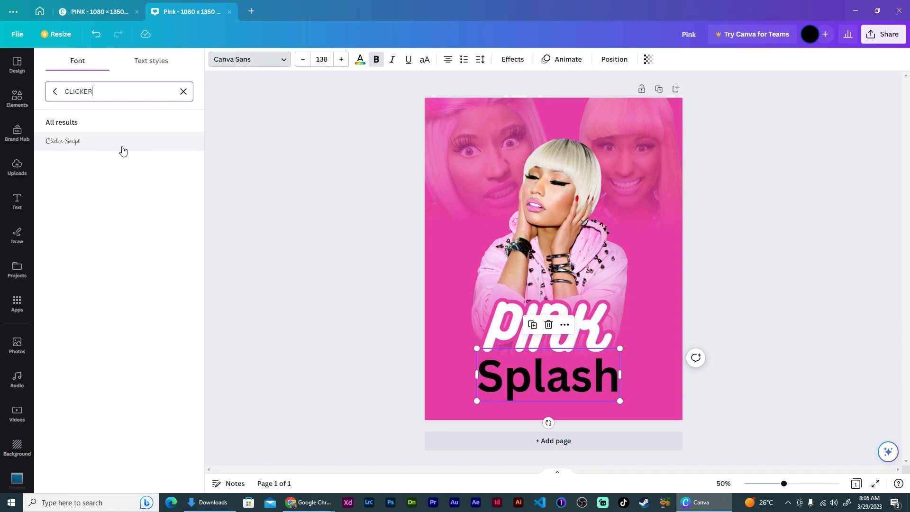
left_click(74, 142)
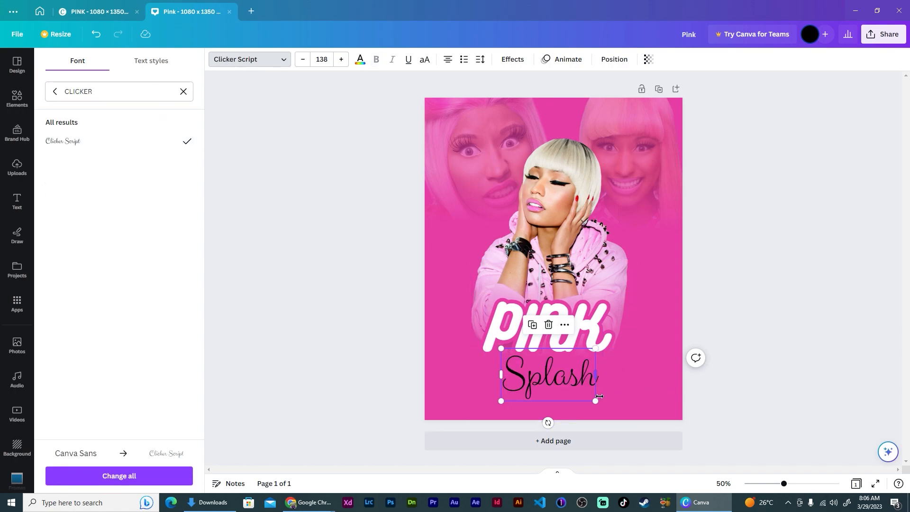
left_click_drag(600, 396, 650, 431)
left_click_drag(605, 394, 588, 378)
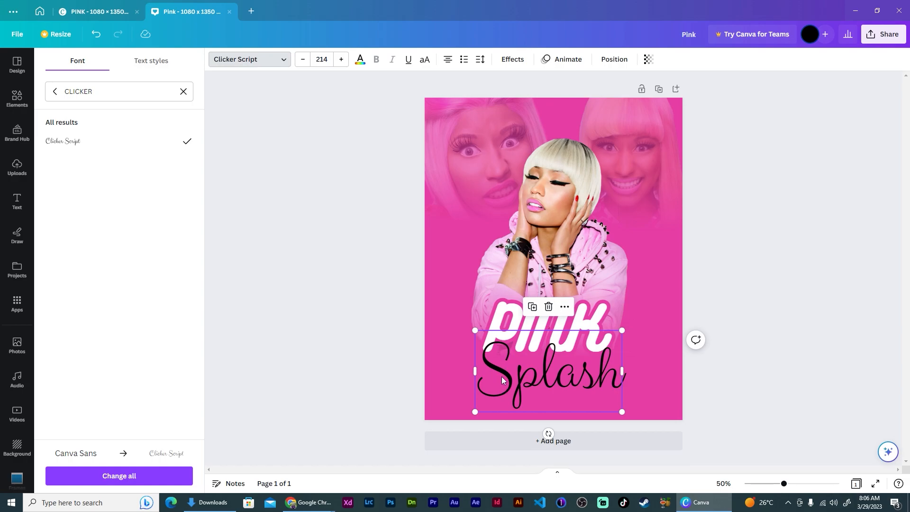
Add an Outline effect to the Splash text in the darker pink #BD3186
left_click(508, 64)
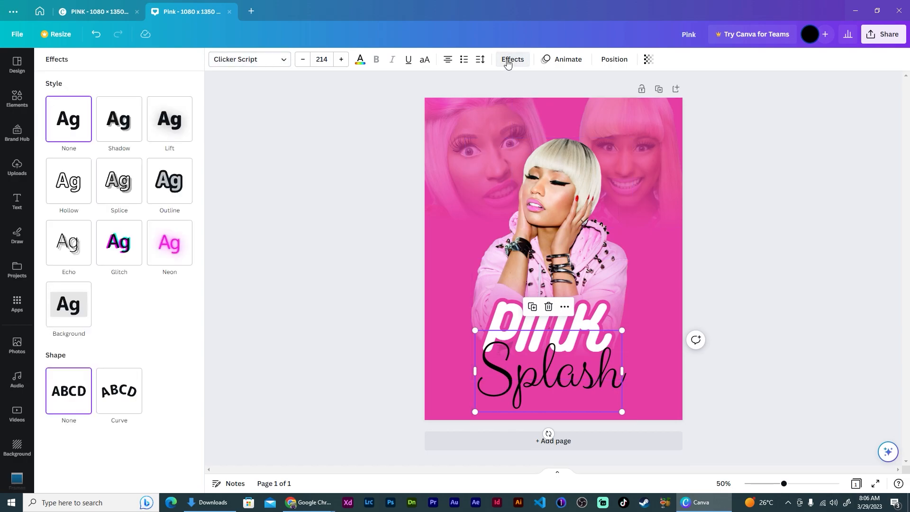
left_click(181, 193)
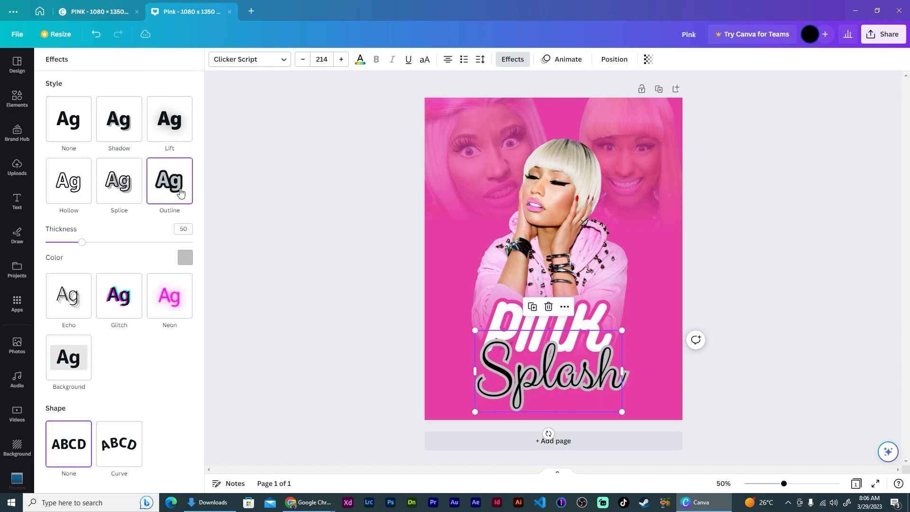
left_click(185, 257)
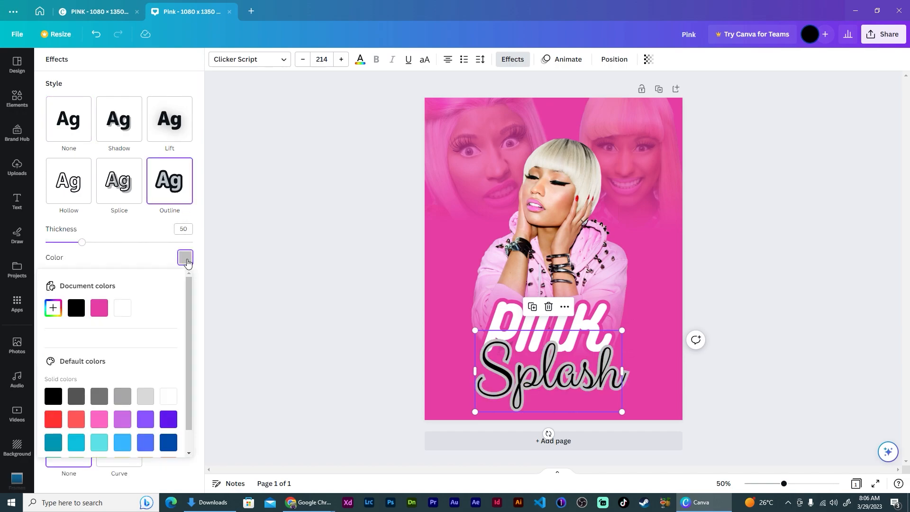
left_click(98, 311)
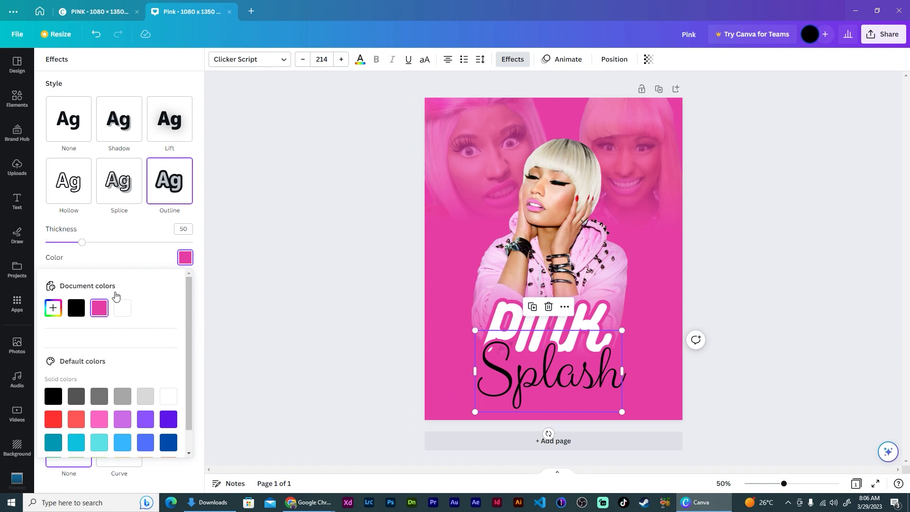
left_click(54, 308)
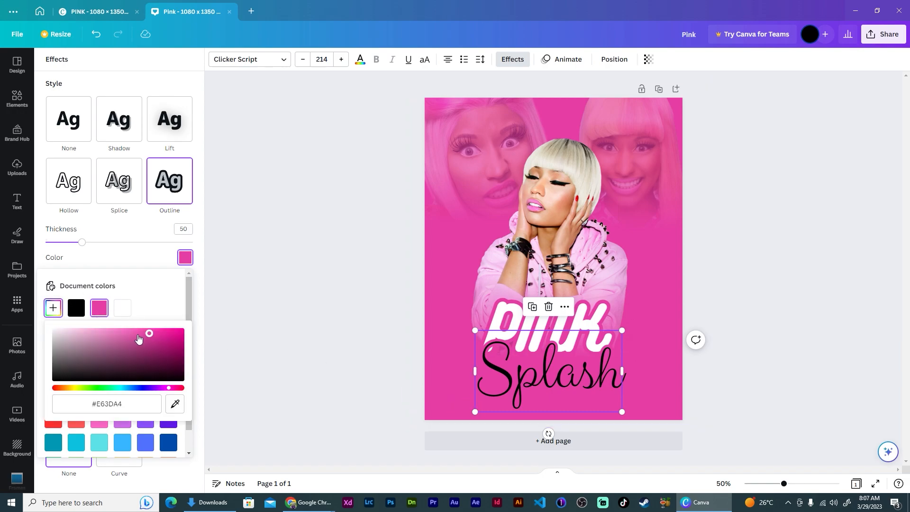
left_click_drag(149, 334, 149, 342)
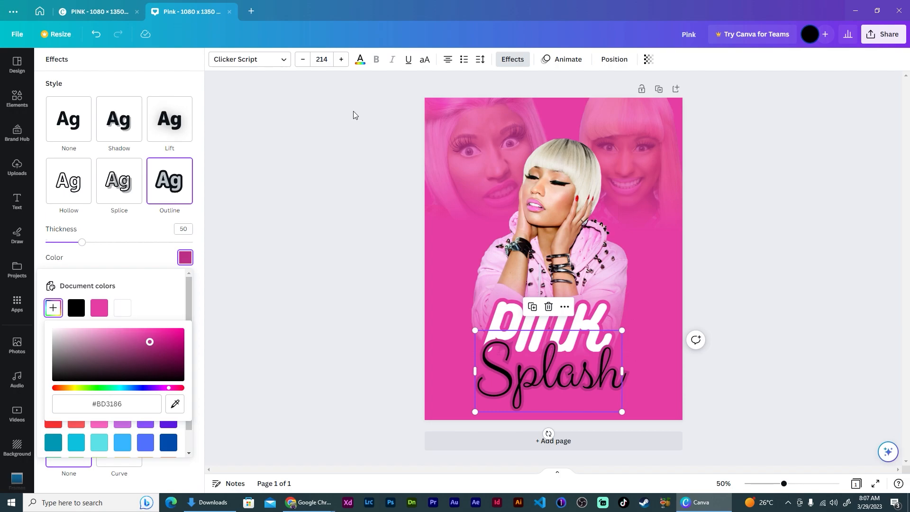
Set the Splash text colour to the document's pink #e63da4 and deselect the text
left_click(361, 60)
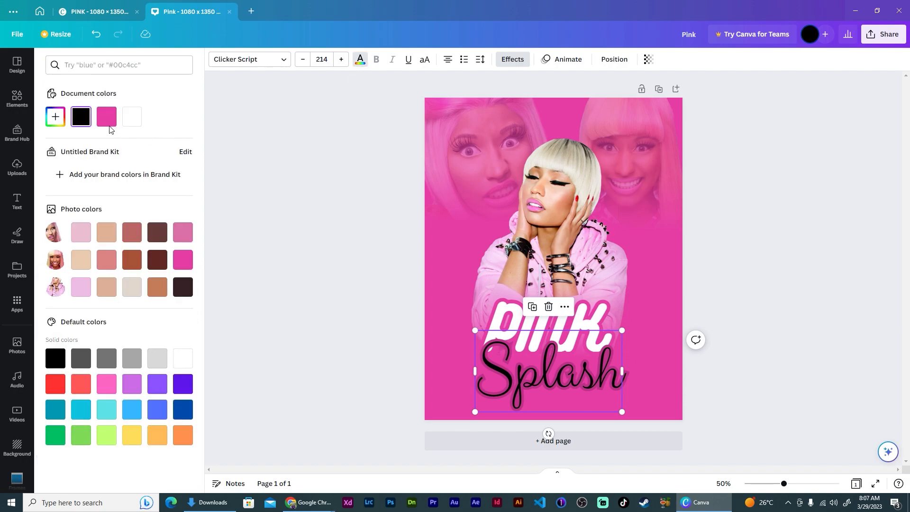
left_click(103, 123)
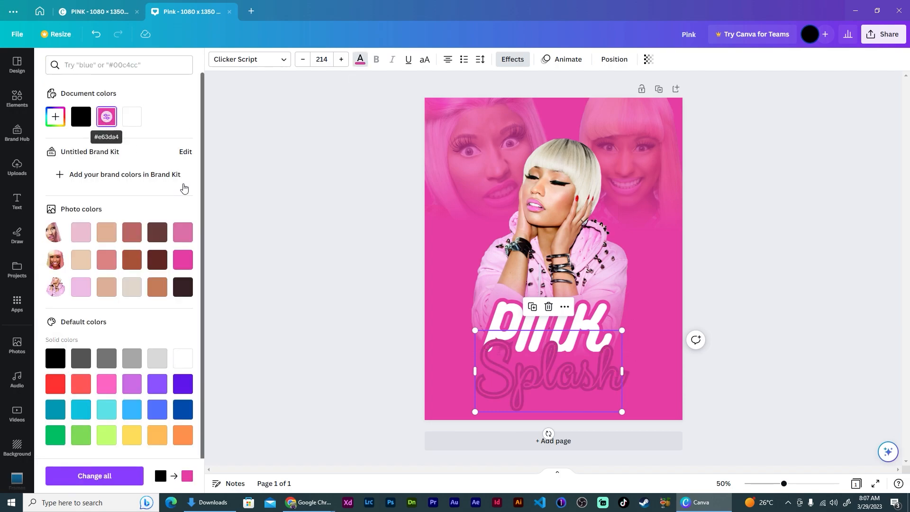
left_click(282, 334)
left_click(294, 335)
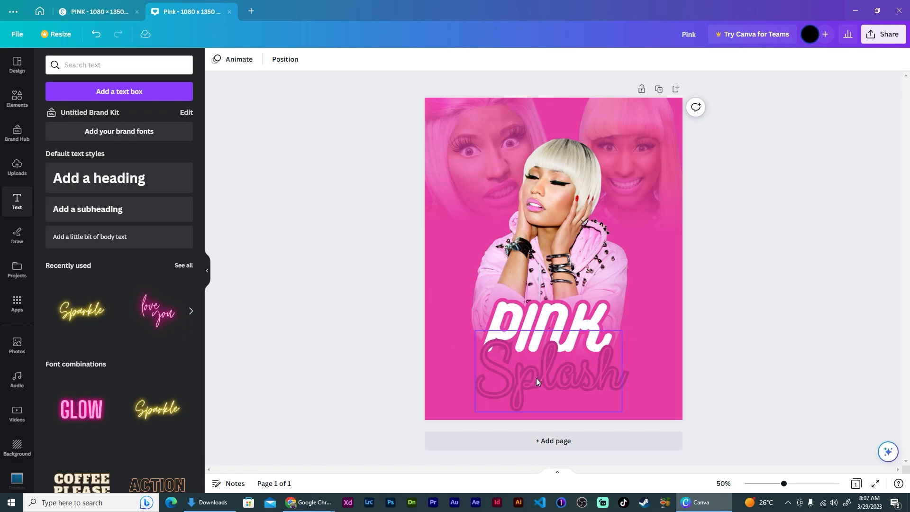
Search the elements for "water splash" and add the wide blue splash border graphic to the page
left_click(17, 98)
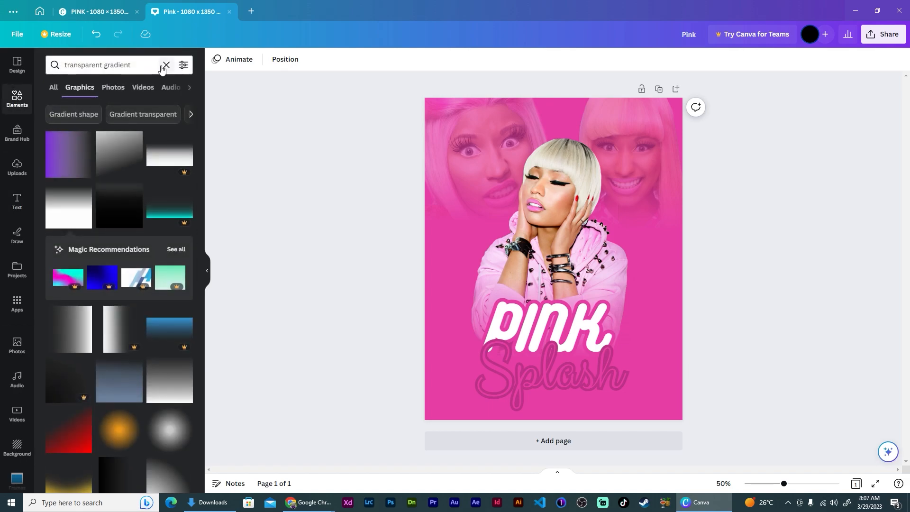
left_click(164, 66)
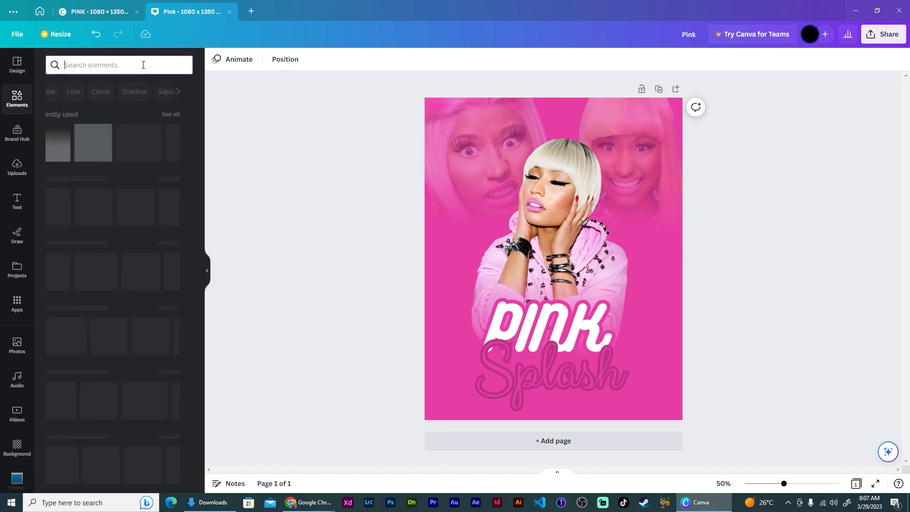
left_click(277, 207)
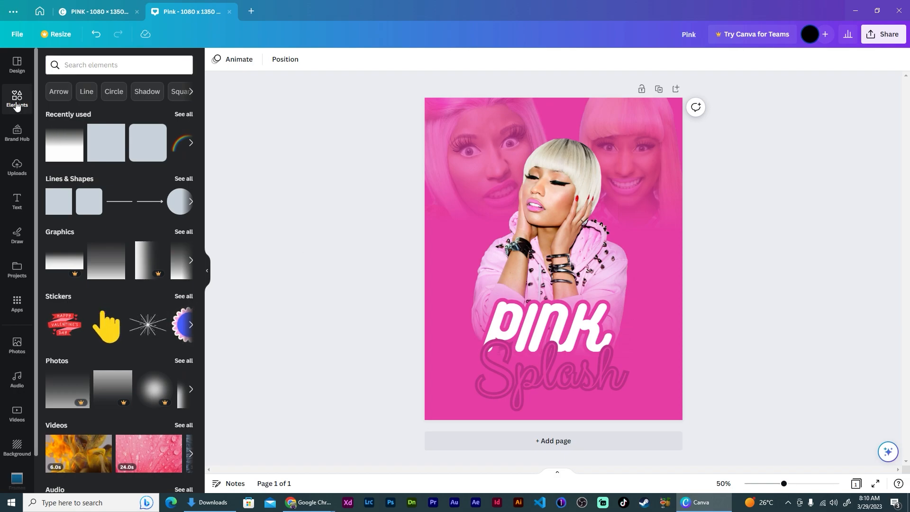
left_click(127, 66)
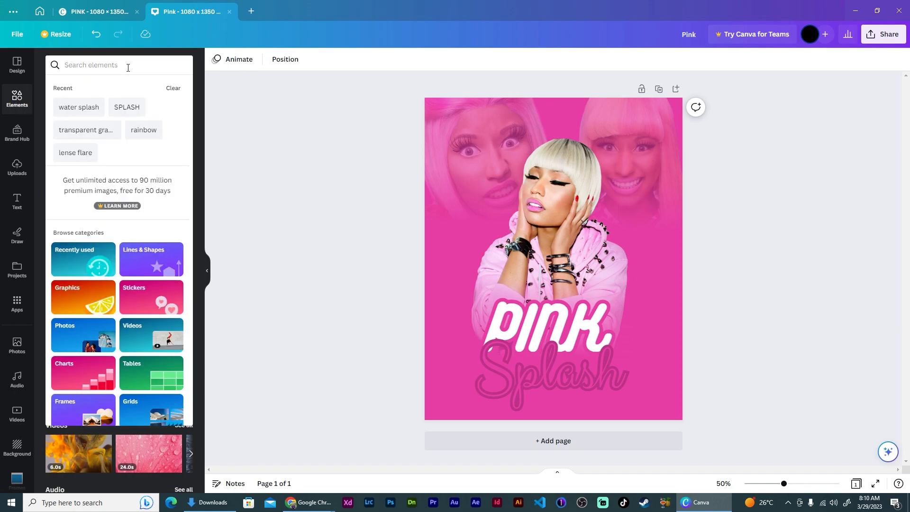
left_click(83, 109)
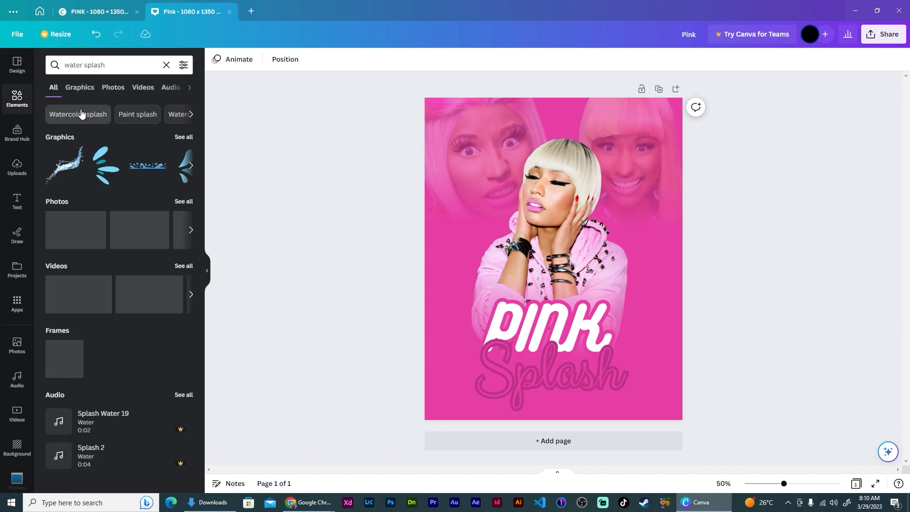
left_click(144, 167)
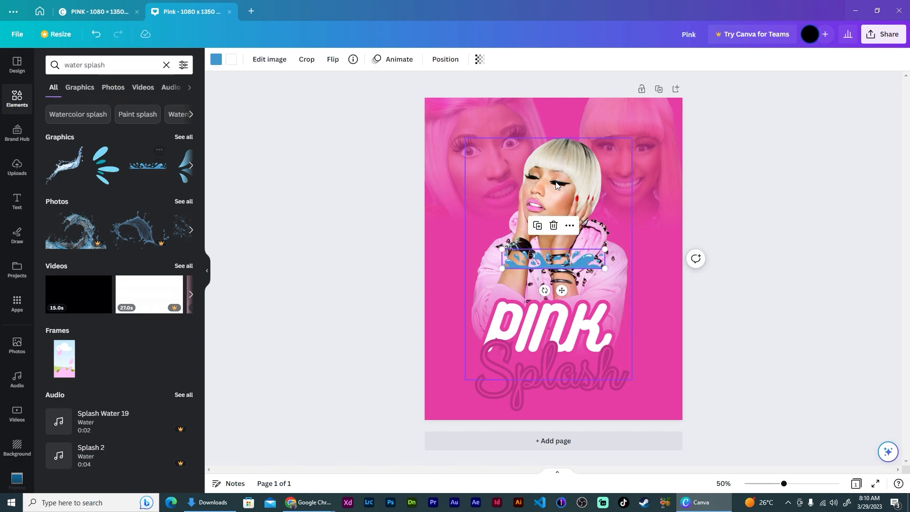
Enlarge the blue splash graphic beyond both sides of the page and move it down to the page's bottom edge
left_click_drag(503, 271, 394, 288)
left_click_drag(603, 286, 711, 309)
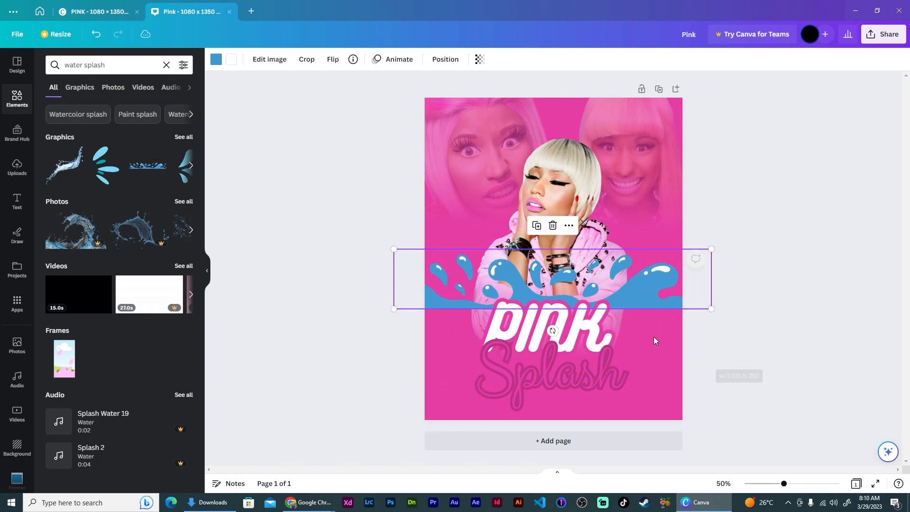
left_click_drag(654, 286, 661, 402)
Bring the blue splash graphic to the front and shrink it to roughly the page width along the bottom edge
right_click(661, 402)
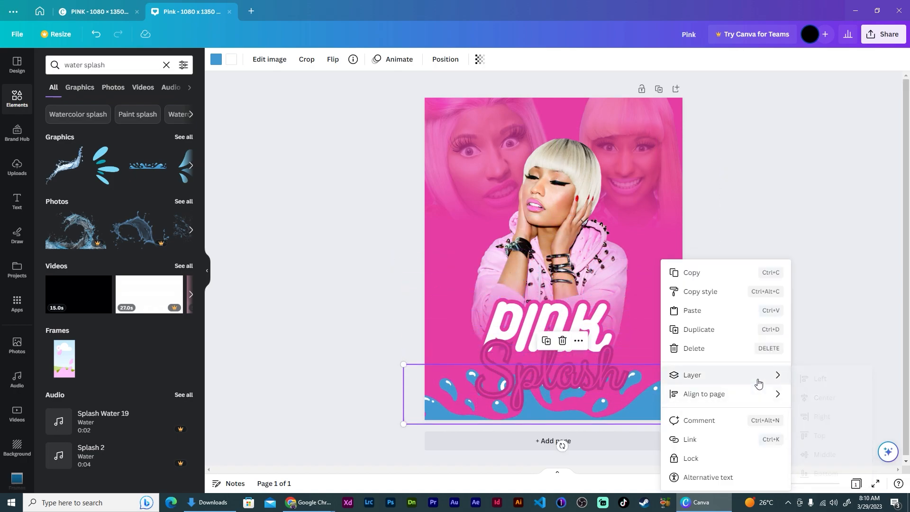
mouse_move(759, 383)
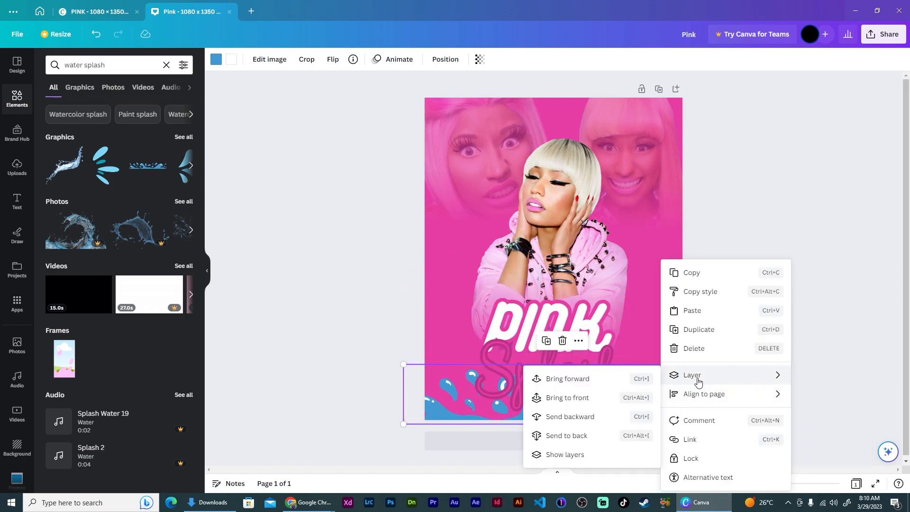
left_click(592, 399)
left_click_drag(603, 403, 643, 405)
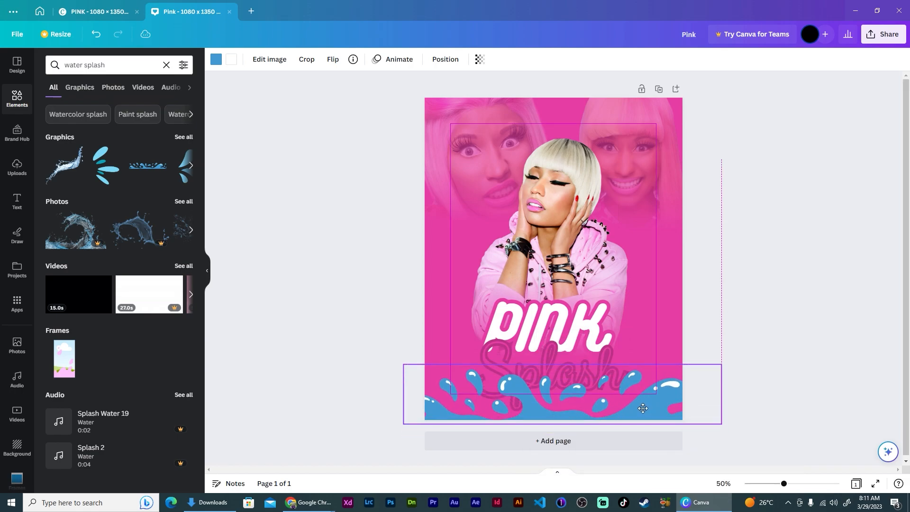
left_click_drag(404, 364, 425, 369)
left_click_drag(722, 369, 693, 385)
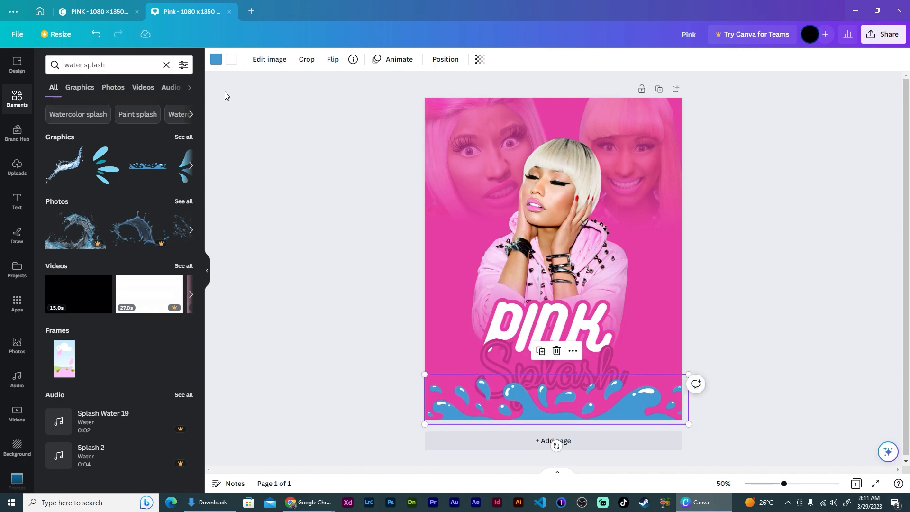
Recolour the blue splash graphic to light pink #FF80CD and deselect it
left_click(216, 60)
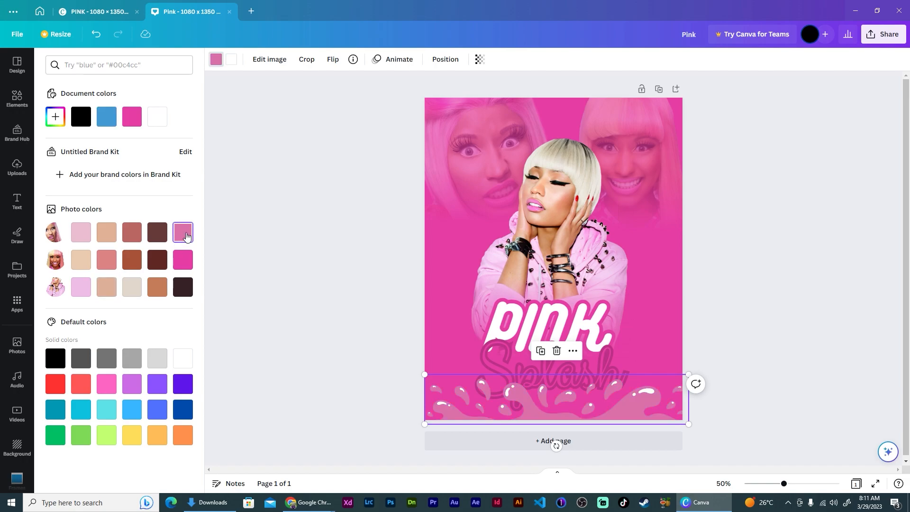
left_click(188, 259)
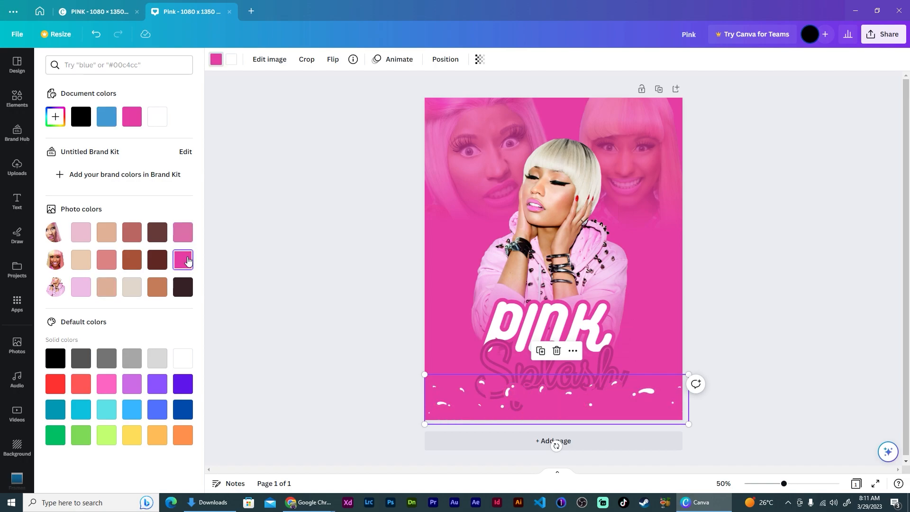
left_click(105, 269)
left_click(180, 267)
left_click(58, 124)
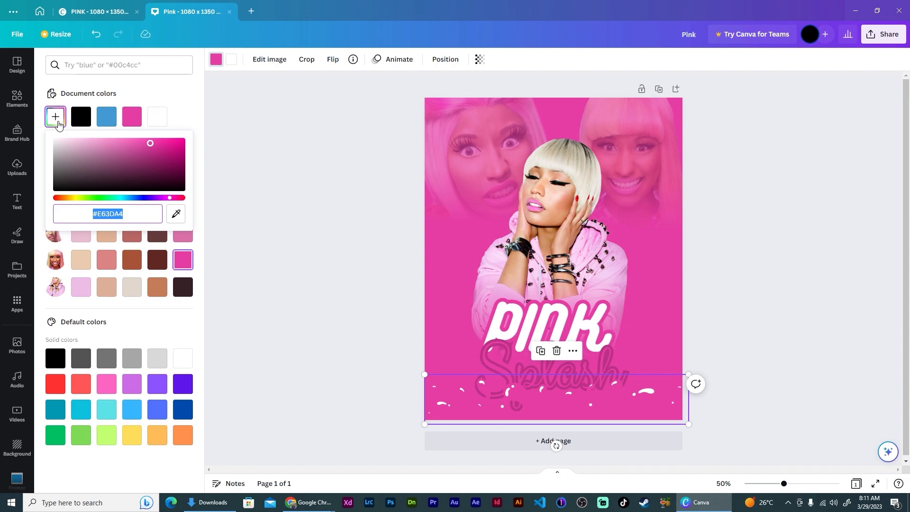
left_click(148, 142)
left_click_drag(136, 148, 118, 137)
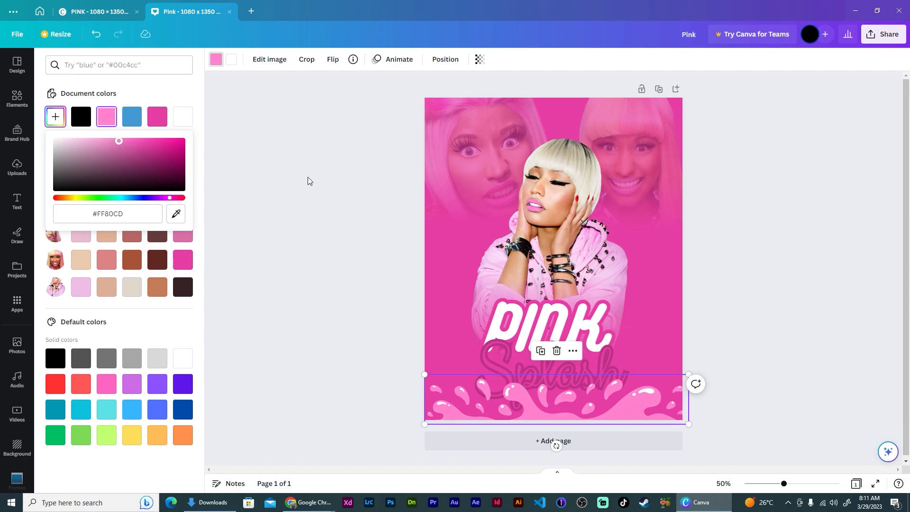
key("Escape")
key("Escape")
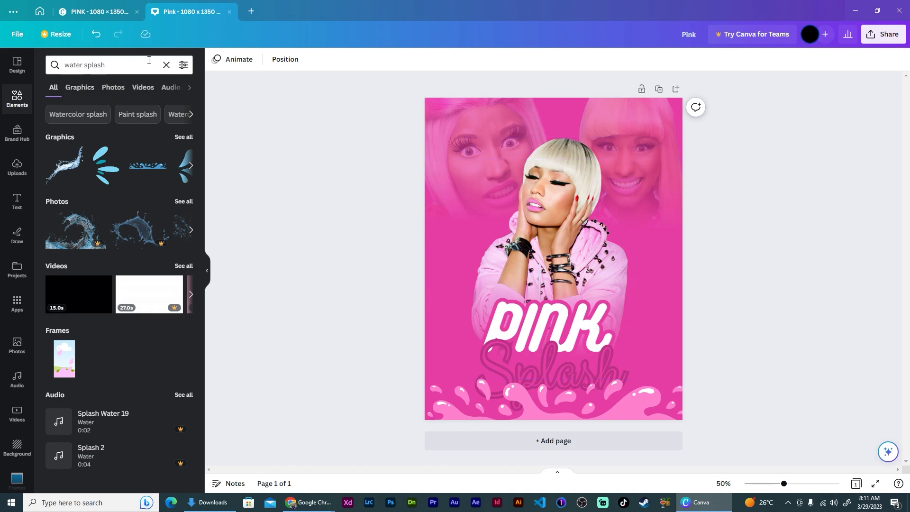
Search the element graphics for "musical notes" and add the wavy staff with notes to the page
left_click(165, 66)
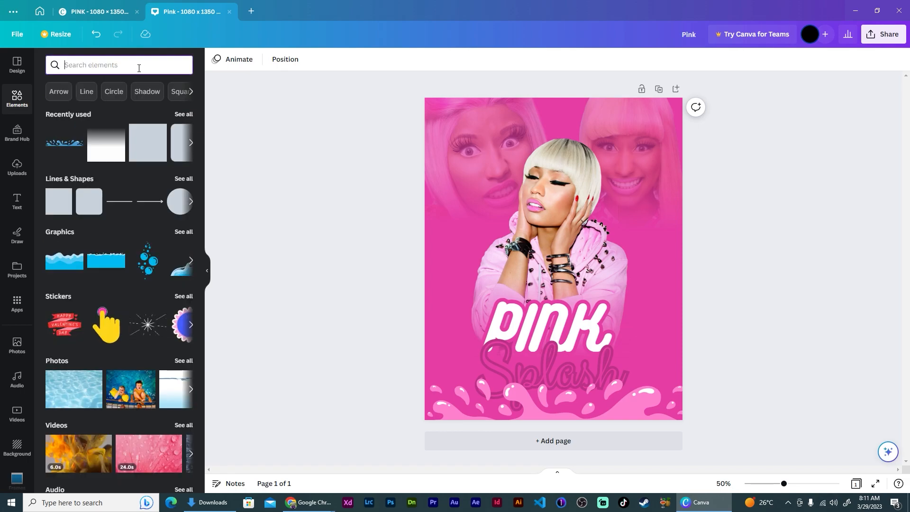
type("musical")
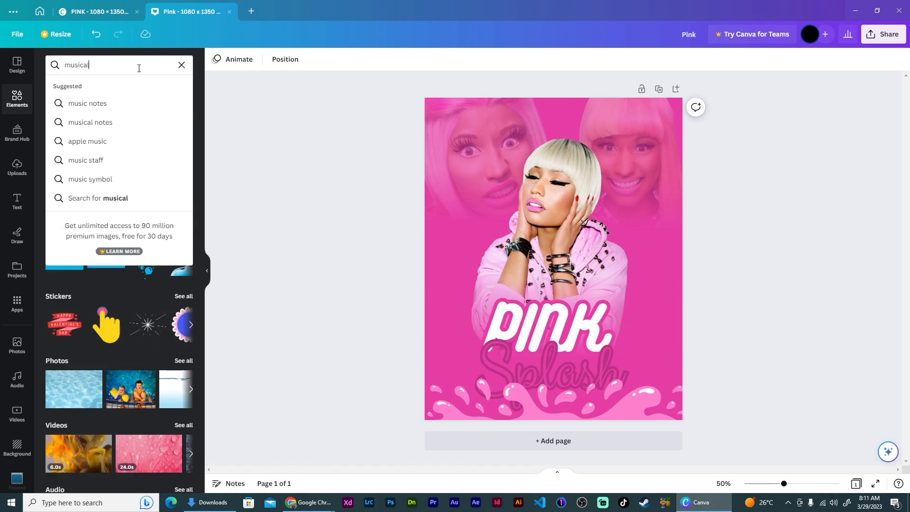
type(" notes")
key("Return")
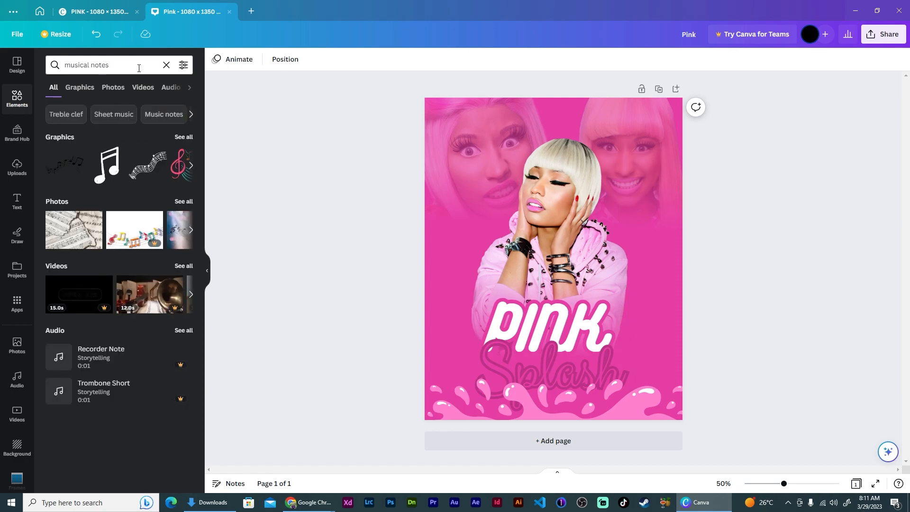
left_click(184, 138)
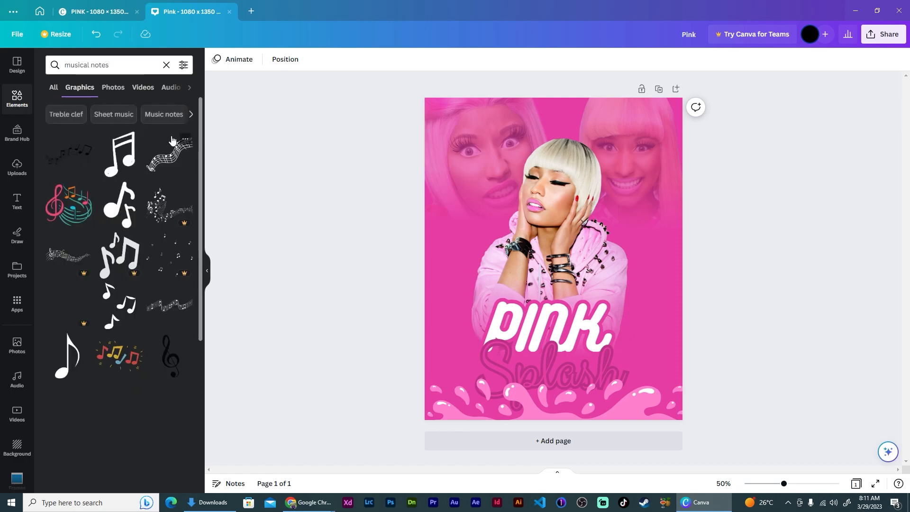
left_click(170, 153)
Enlarge the music staff graphic and place it unrotated across the page's left edge, reaching over the cutout's arm
left_click_drag(545, 282, 455, 282)
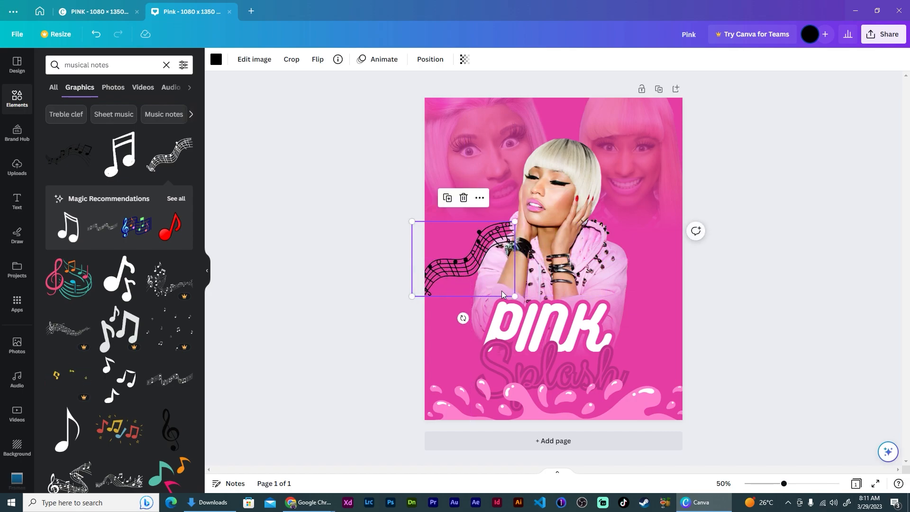
left_click_drag(529, 303, 562, 330)
left_click_drag(504, 280, 467, 283)
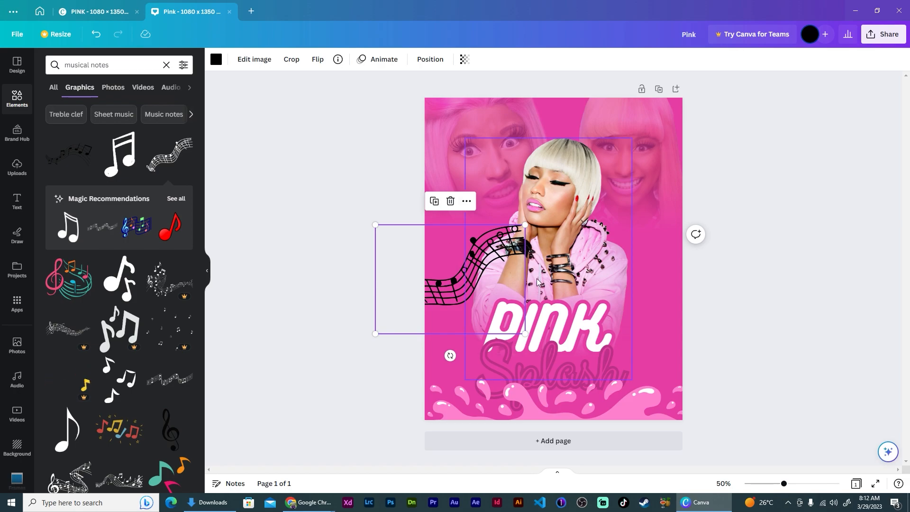
left_click_drag(451, 356, 436, 353)
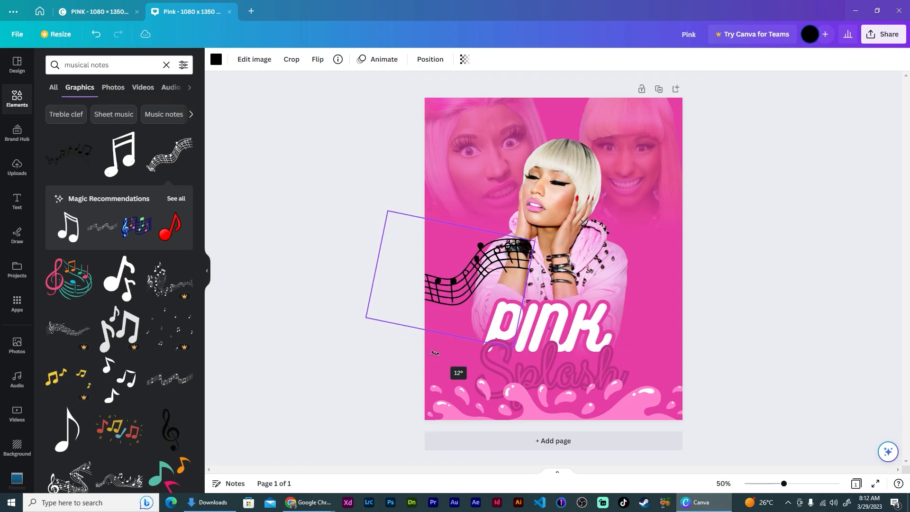
left_click_drag(474, 276, 492, 283)
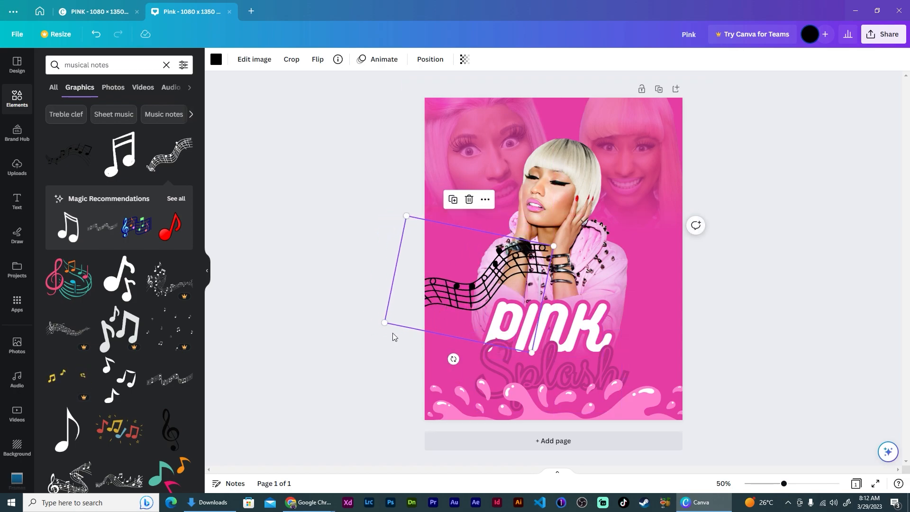
left_click_drag(451, 357, 469, 359)
mouse_move(467, 306)
left_mouse_down()
mouse_move(478, 309)
mouse_move(469, 306)
left_mouse_up()
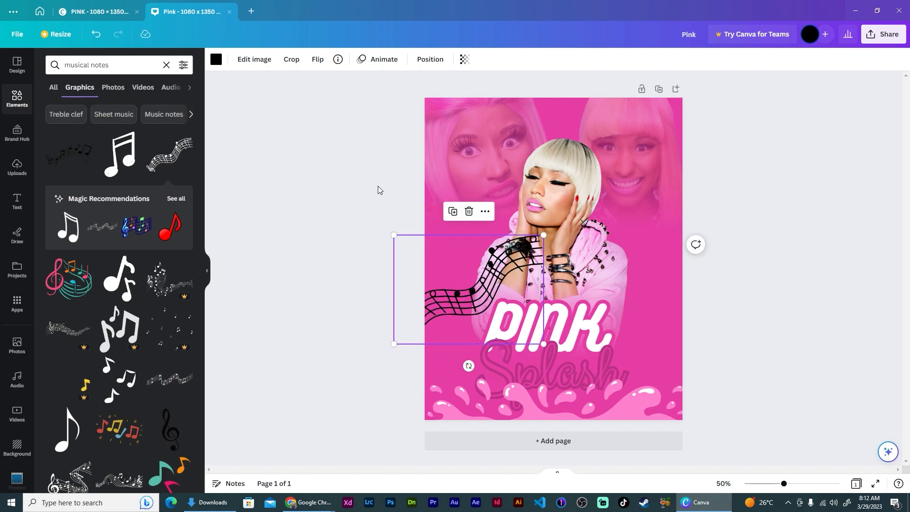
Colour the music staff with the document's light pink #FF80CD and send it behind the central cutout
left_click(216, 61)
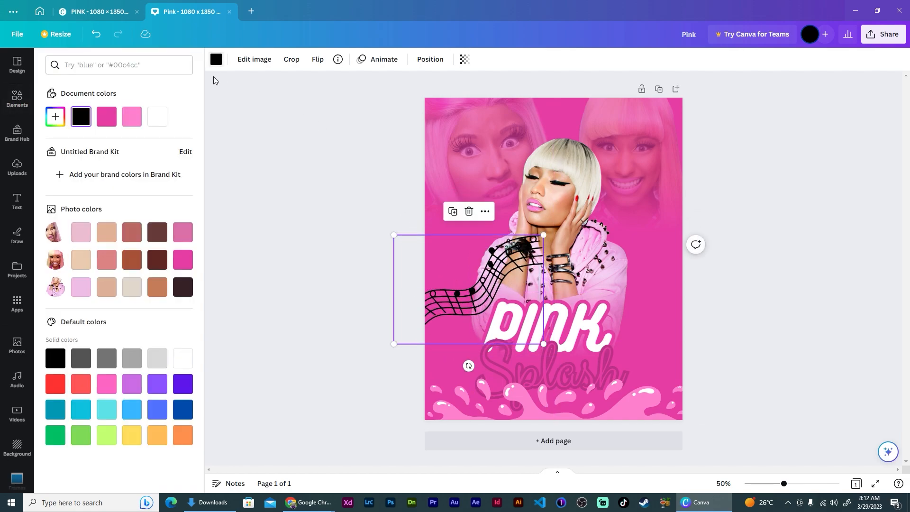
left_click(133, 123)
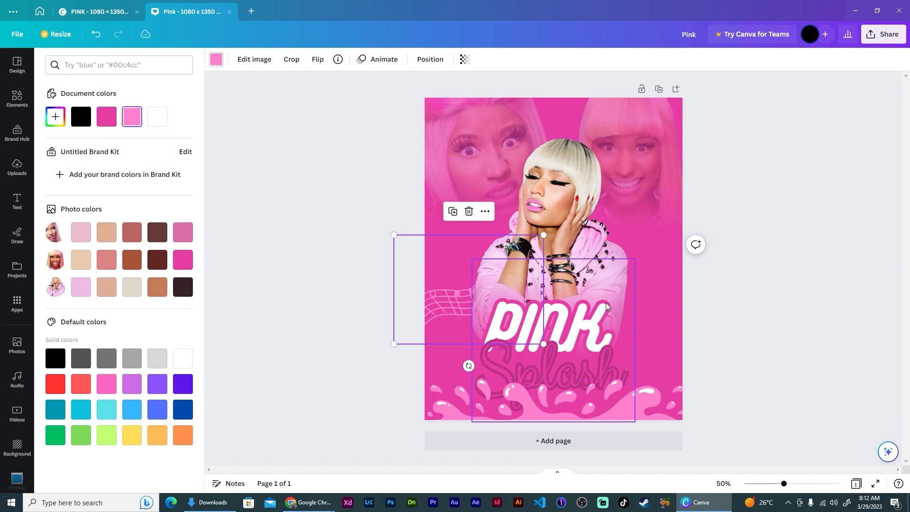
Duplicate the pink music staff to the page's right side, rotate it to slope downward and send it behind the cutout
left_click_drag(463, 300, 653, 275)
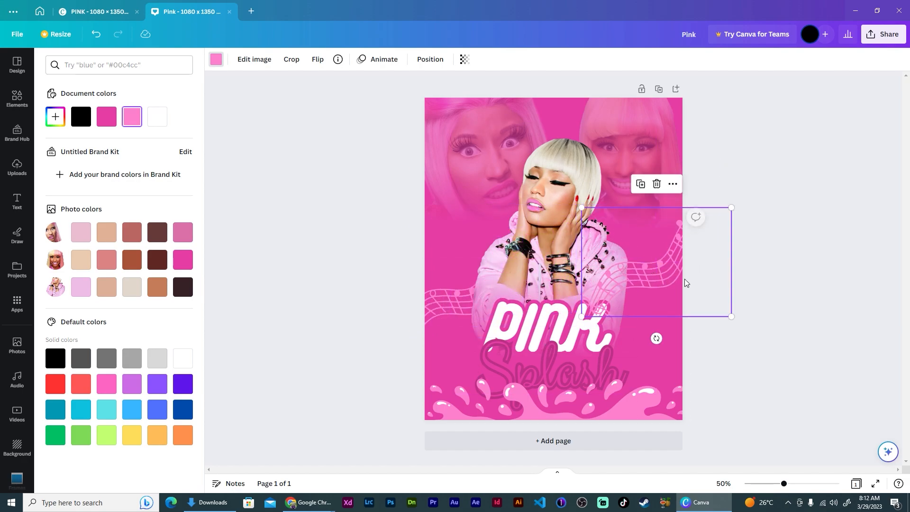
left_click(650, 338)
left_click(660, 283)
left_click_drag(656, 339, 588, 300)
left_click_drag(651, 286, 643, 312)
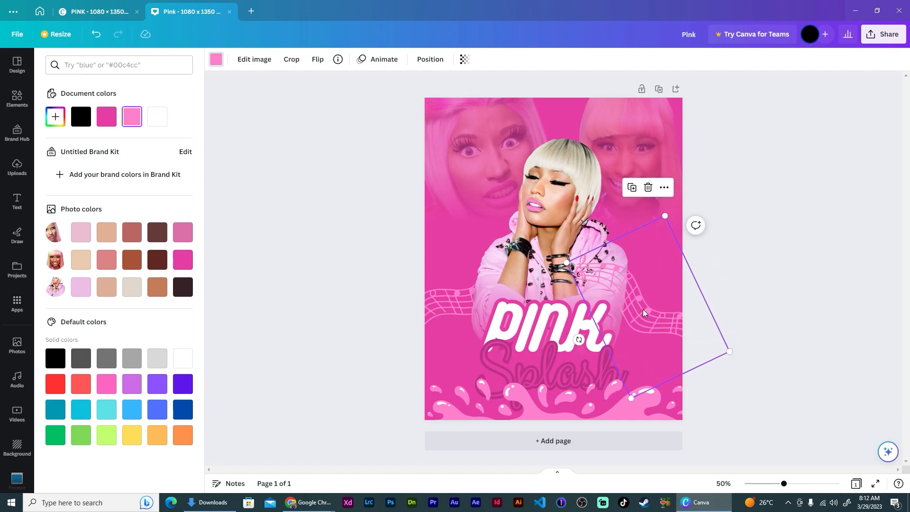
key("ctrl+[")
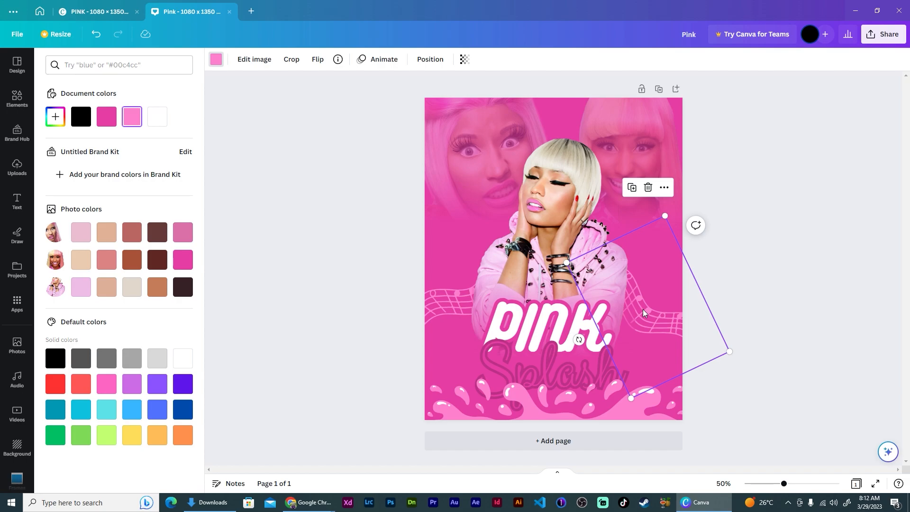
left_click(448, 308)
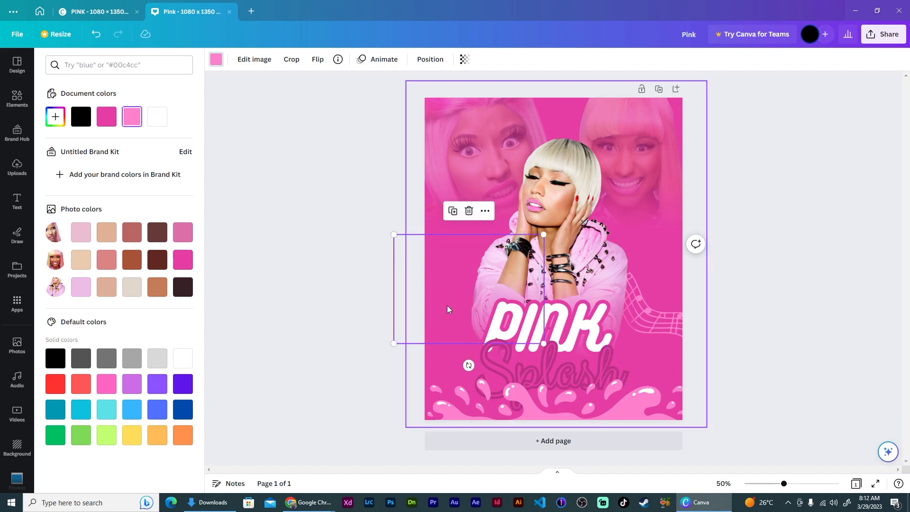
left_click(778, 244)
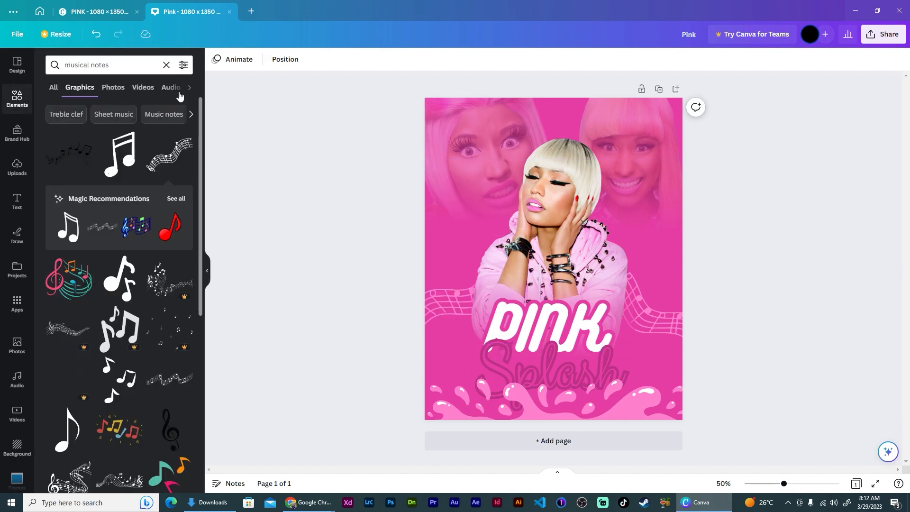
Search the elements for "sparkle" and browse the graphics results
left_click(166, 64)
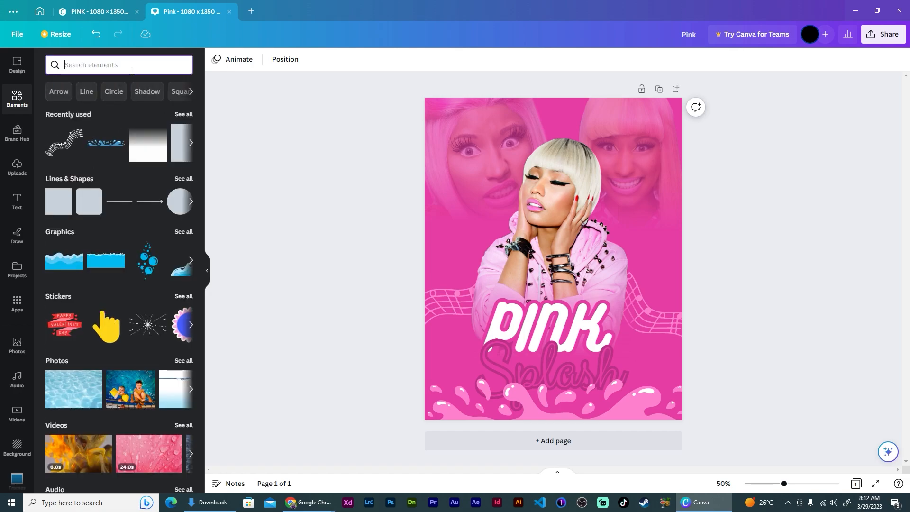
type("sparkle")
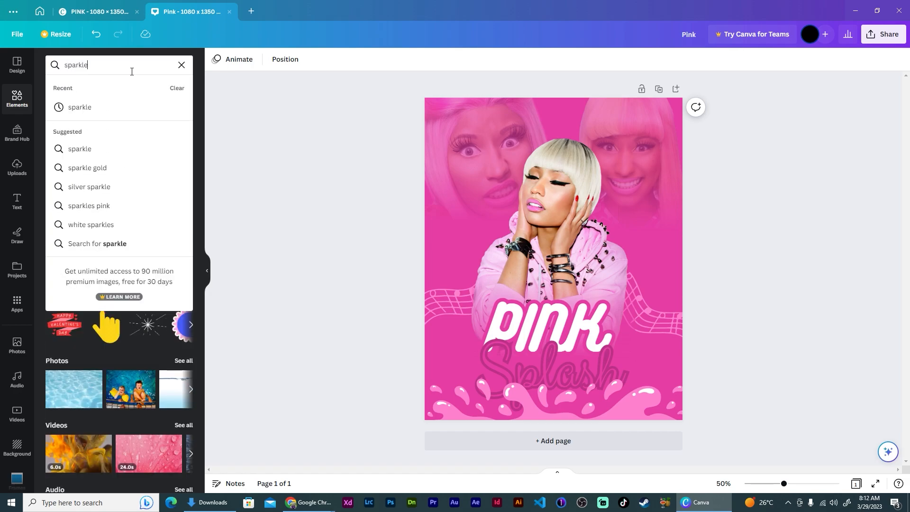
key("Return")
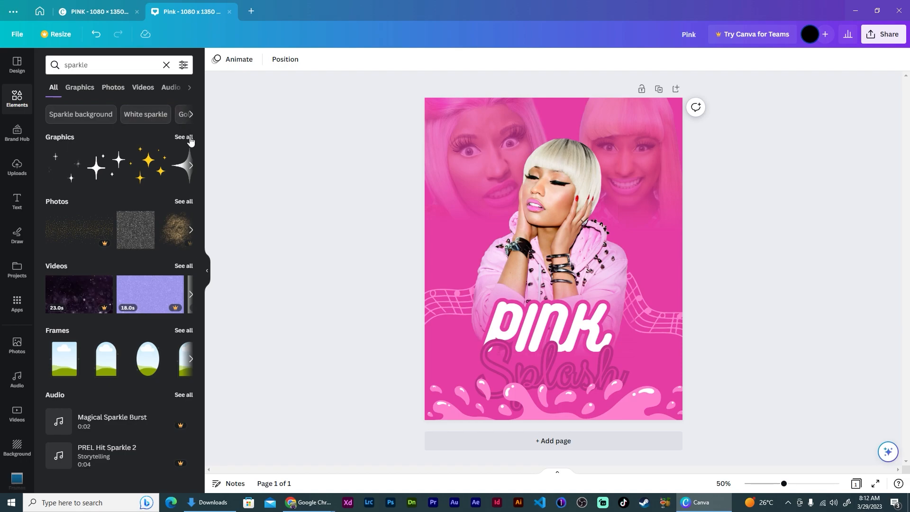
left_click(188, 137)
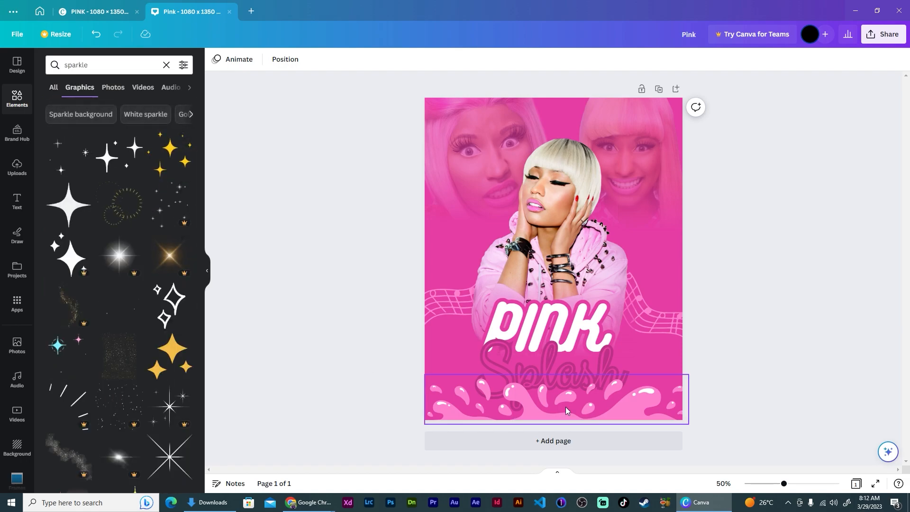
scroll(137, 331, "down", 5)
scroll(142, 338, "down", 7)
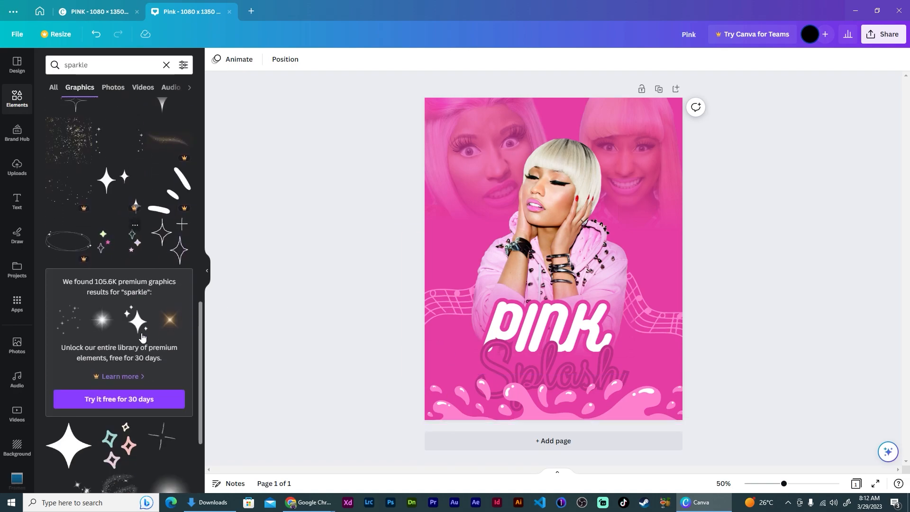
scroll(141, 336, "down", 4)
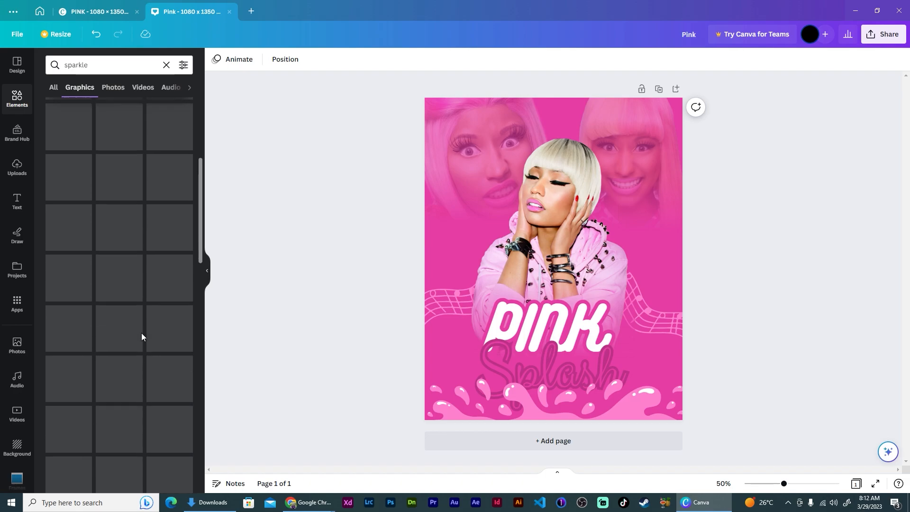
Search the element graphics for "light" and add the white horizontal star flare to the page
left_click(167, 64)
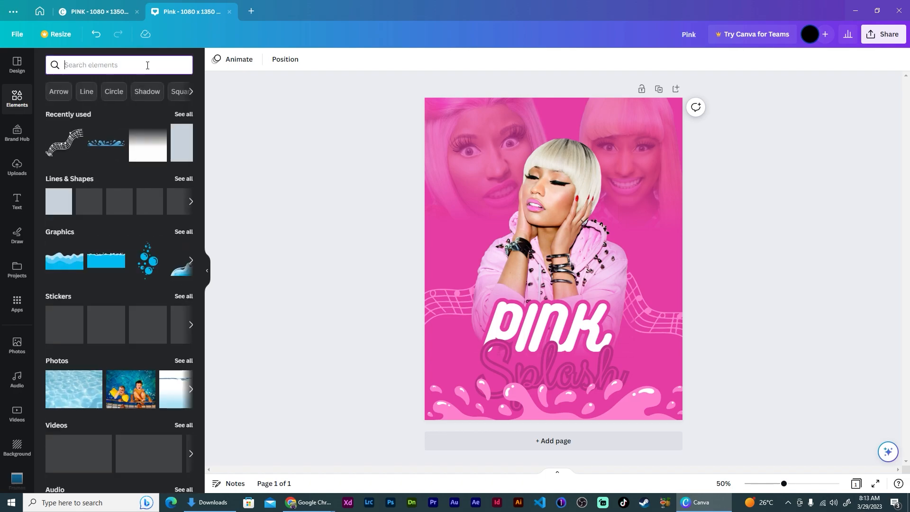
type("light")
key("Return")
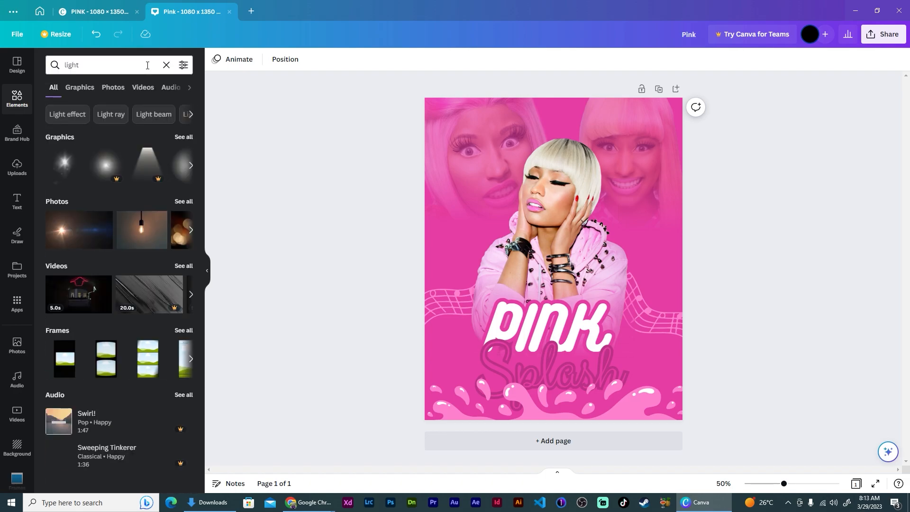
left_click(184, 137)
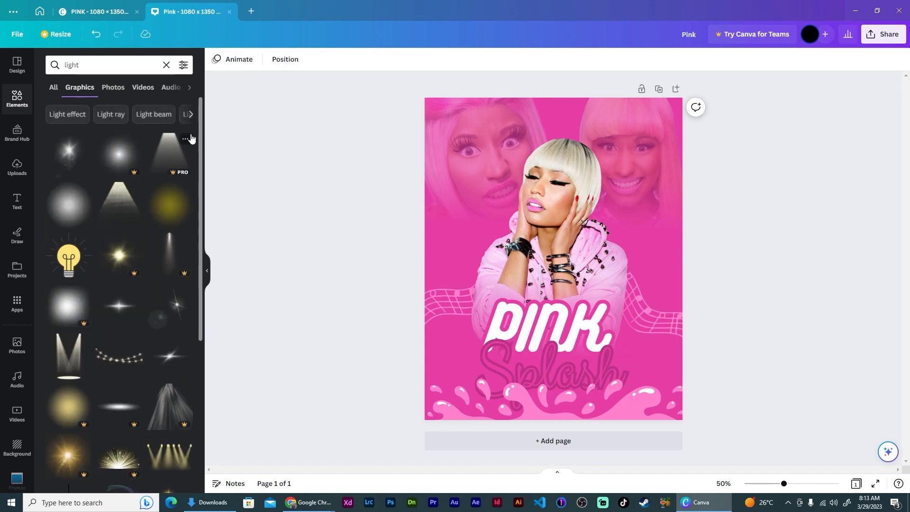
left_click(116, 313)
Shrink the flare onto the upper-left corner of the PINK title and place a duplicate at the lower right of the K
left_click_drag(546, 256, 494, 305)
left_click_drag(401, 256, 490, 300)
left_click_drag(551, 331, 605, 339)
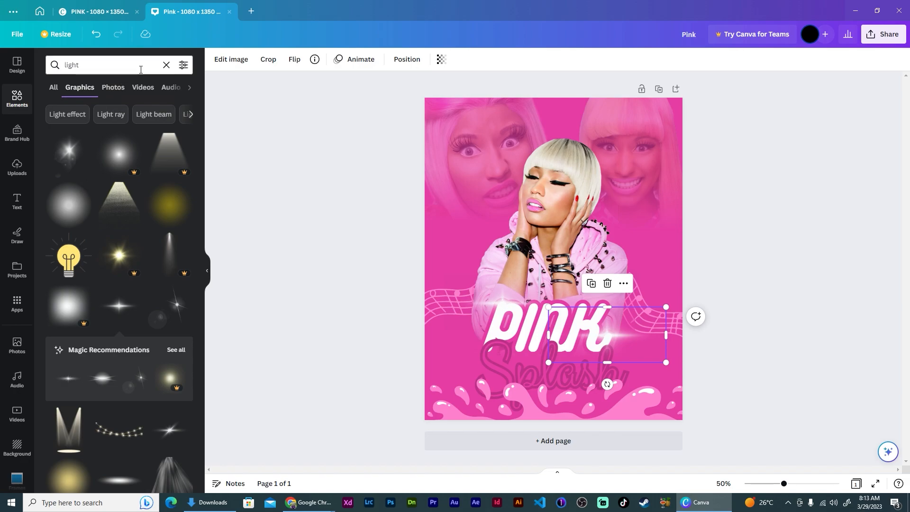
Search the elements for "magic lights"
left_click(166, 65)
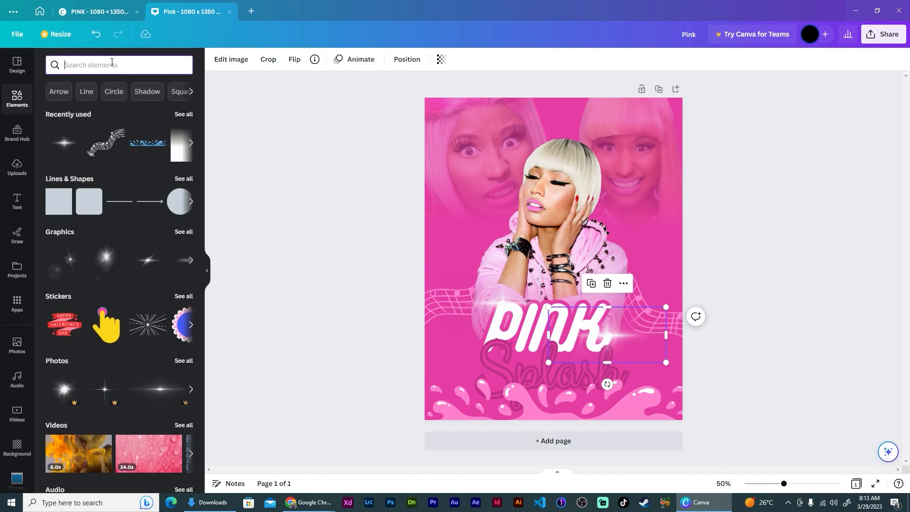
type("magice")
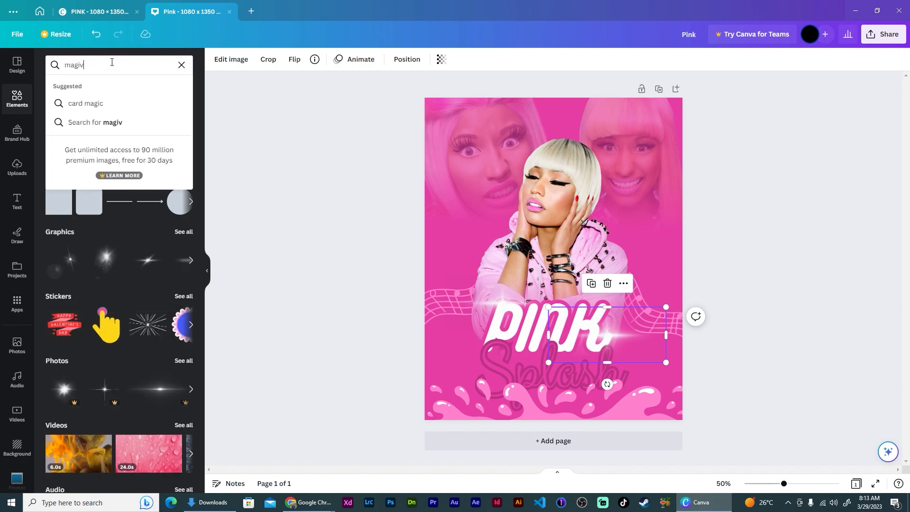
type(" li")
key("BackSpace")
key("BackSpace")
key("BackSpace")
key("BackSpace")
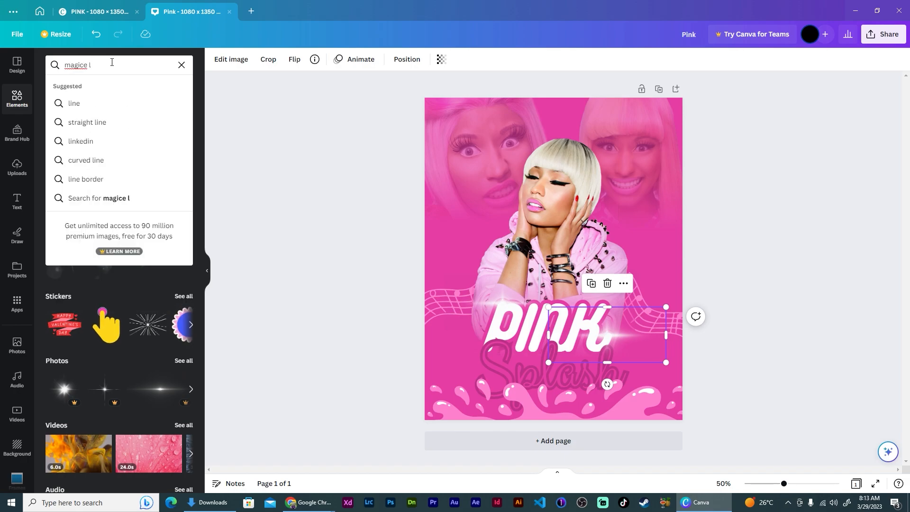
type("lights")
key("Return")
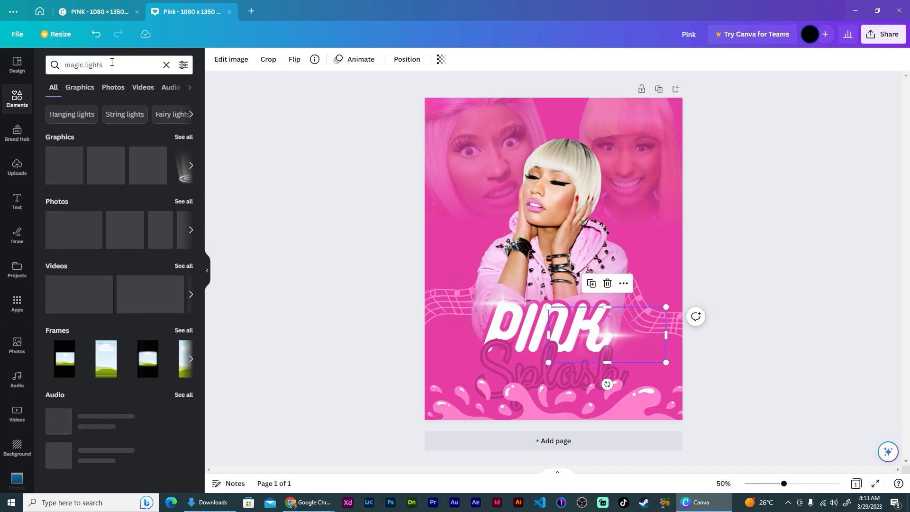
Examine the graphics results for "magic lights" for a glow or particle effect suited to the poster
left_click(180, 138)
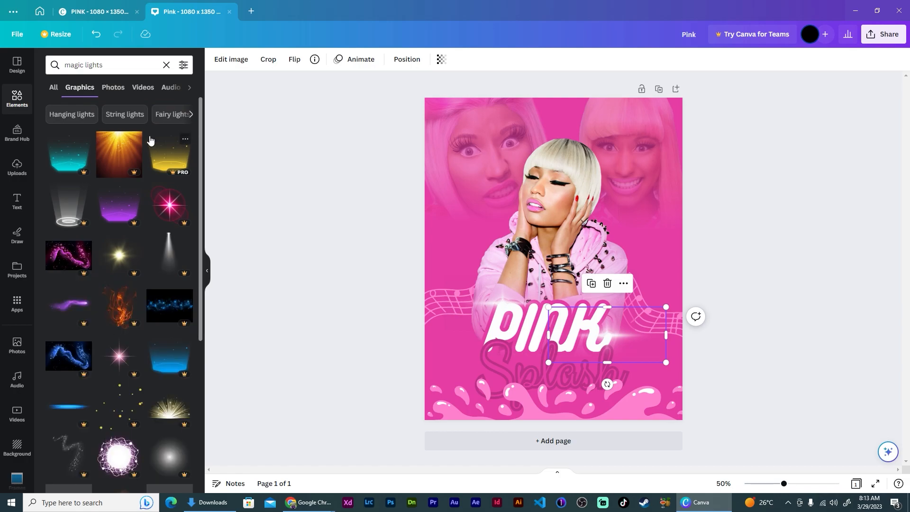
scroll(144, 161, "down", 1)
scroll(144, 164, "down", 10)
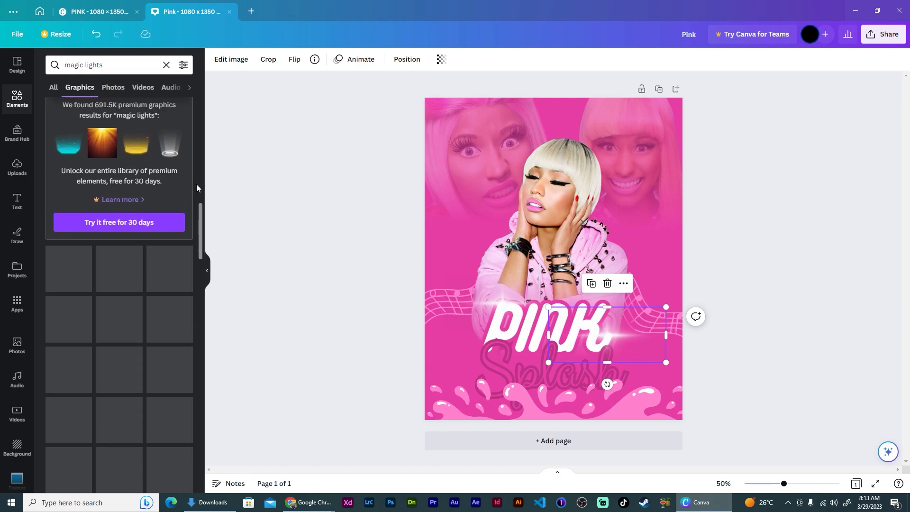
scroll(197, 187, "down", 3)
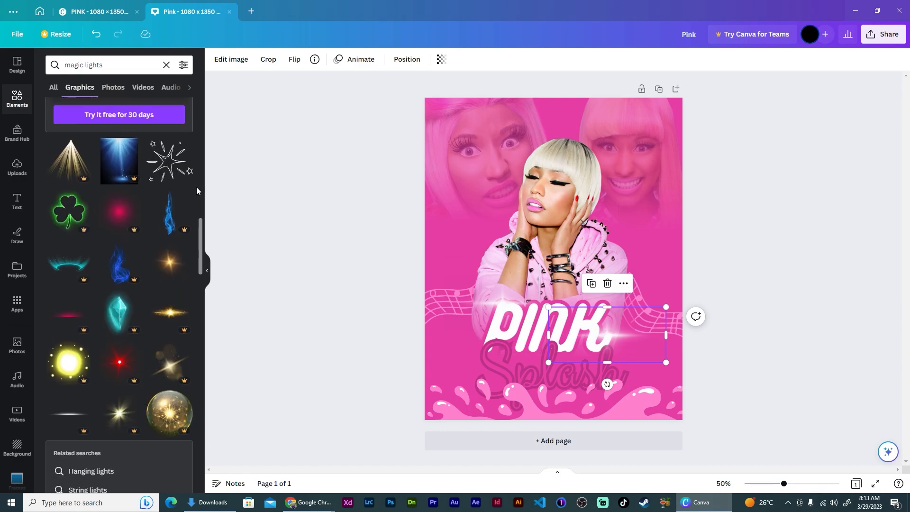
scroll(196, 187, "down", 7)
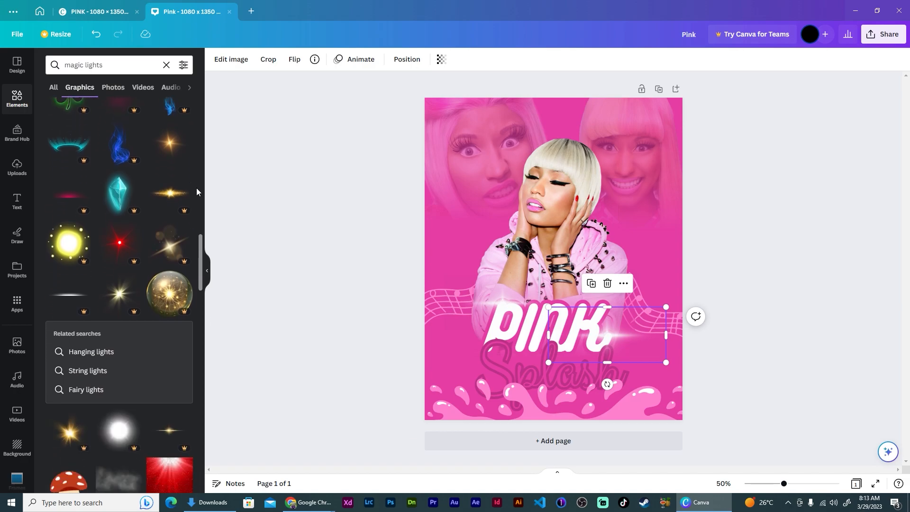
scroll(196, 189, "down", 3)
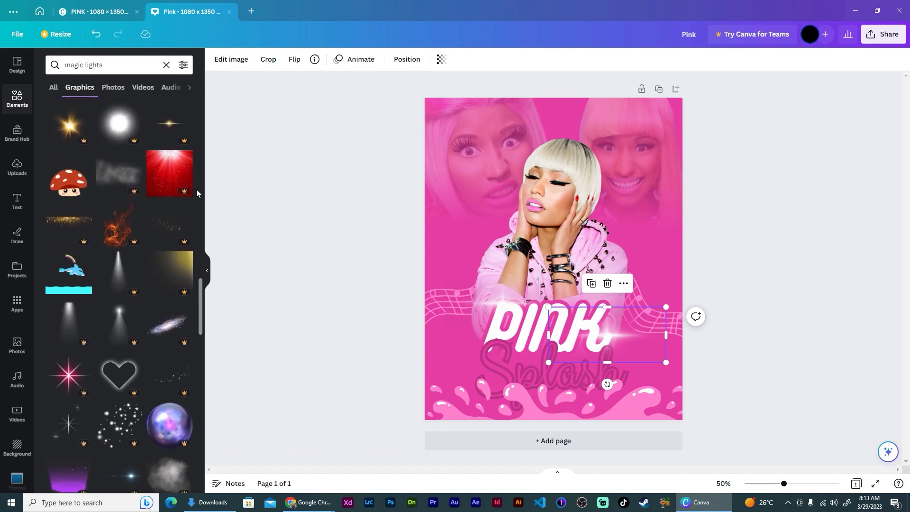
scroll(196, 190, "down", 3)
scroll(163, 214, "down", 4)
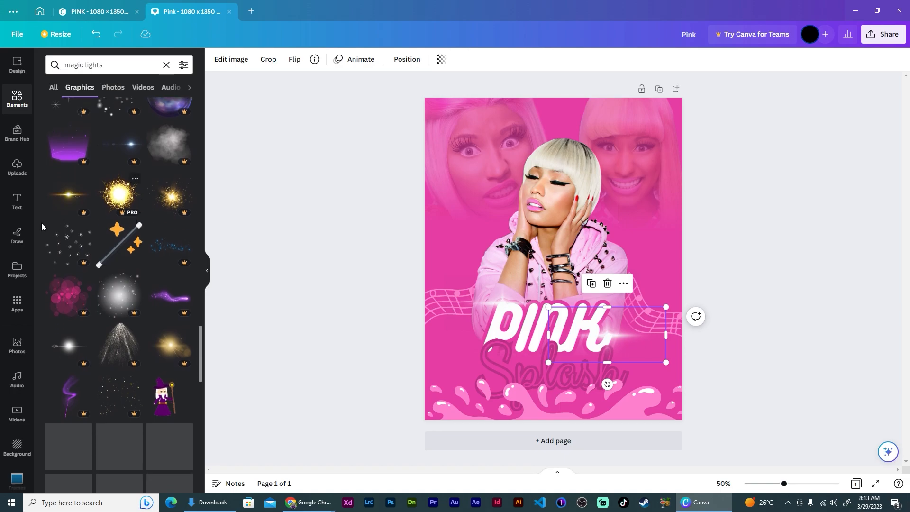
scroll(132, 237, "down", 5)
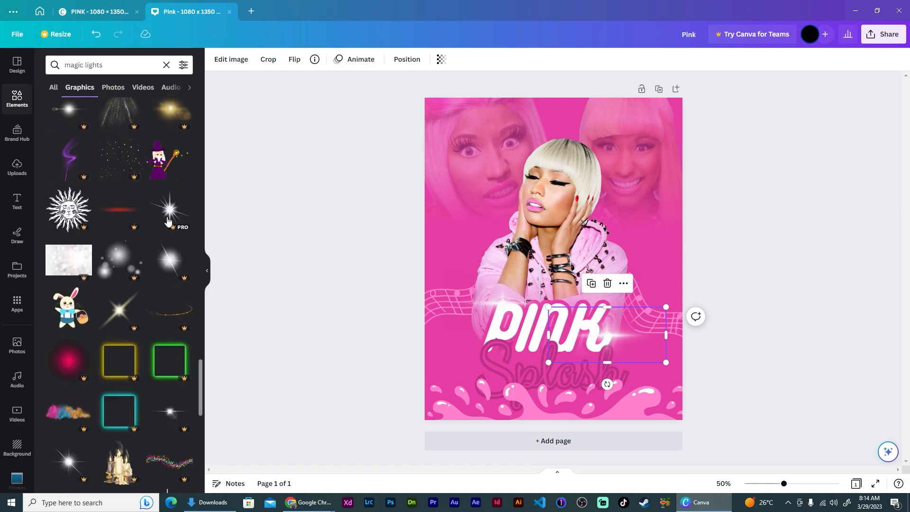
scroll(157, 238, "down", 2)
scroll(157, 238, "down", 5)
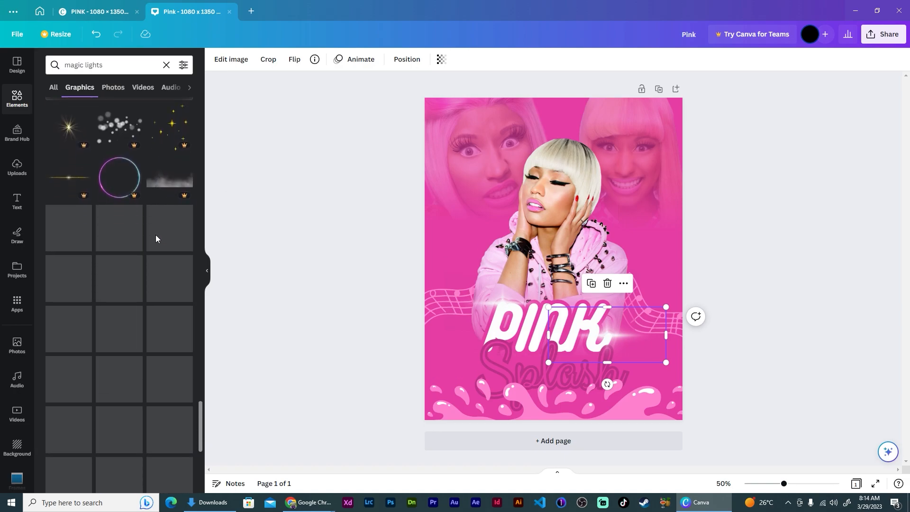
scroll(157, 236, "down", 7)
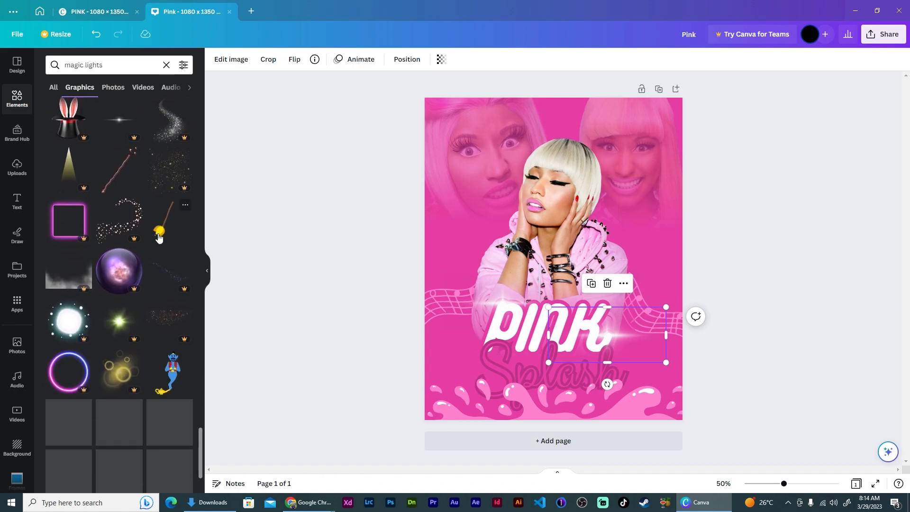
scroll(159, 238, "down", 6)
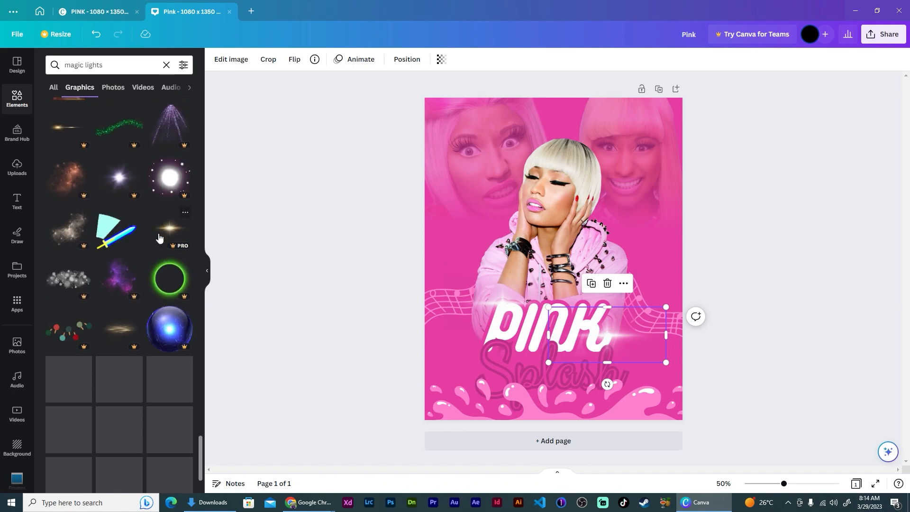
scroll(159, 238, "down", 3)
scroll(160, 239, "down", 6)
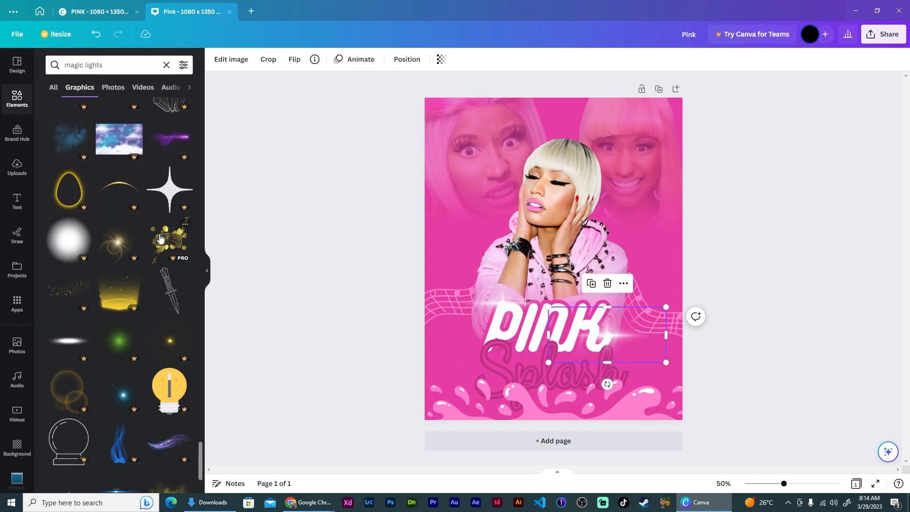
scroll(158, 326, "down", 4)
scroll(158, 326, "down", 6)
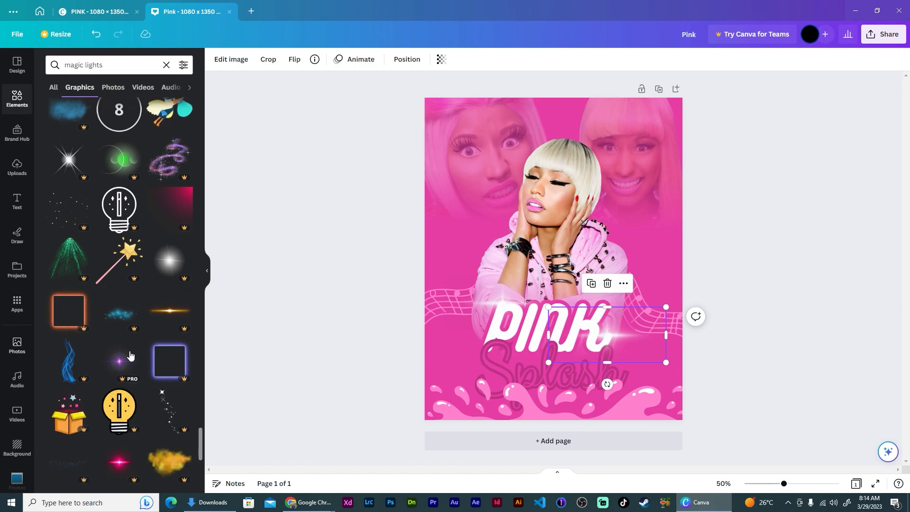
scroll(166, 314, "down", 5)
scroll(148, 187, "down", 10)
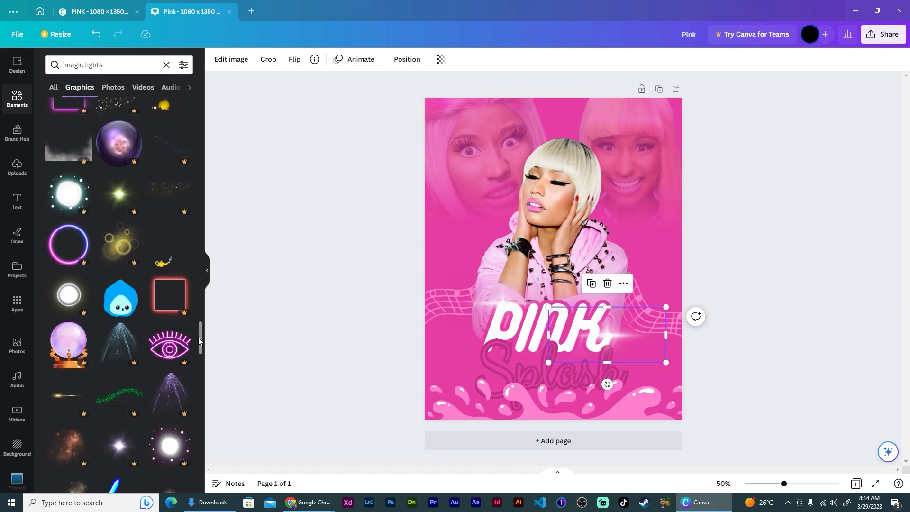
Search the element graphics for "light particles" and add the scattered white specks to the page
left_click_drag(201, 339, 233, 48)
left_click(104, 65)
left_click_drag(103, 65, 47, 65)
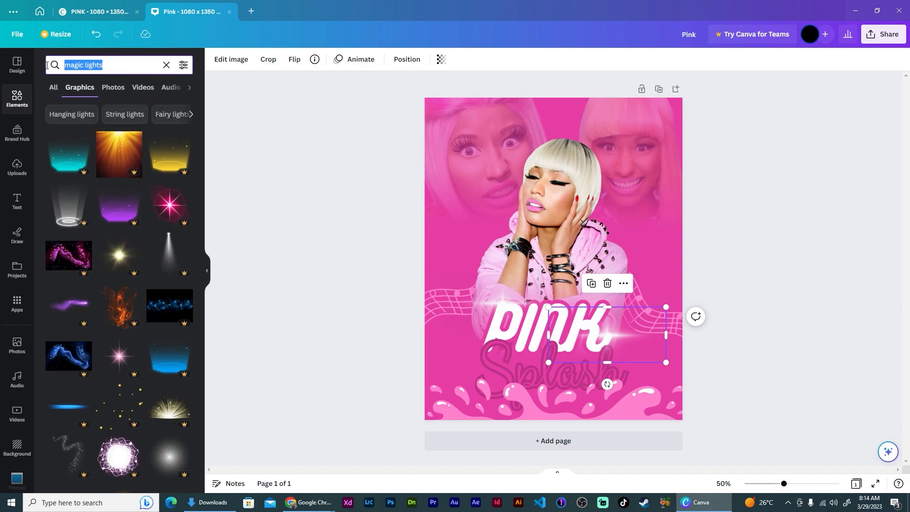
type("light particles")
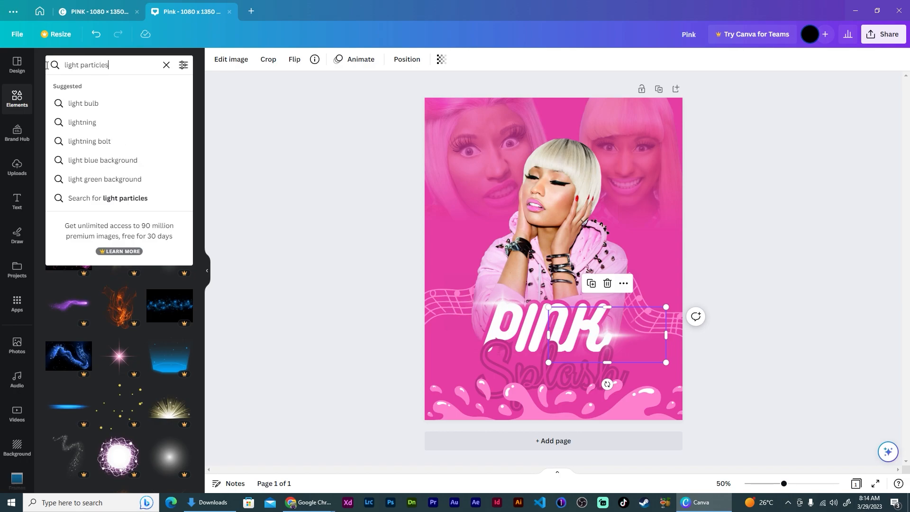
key("Return")
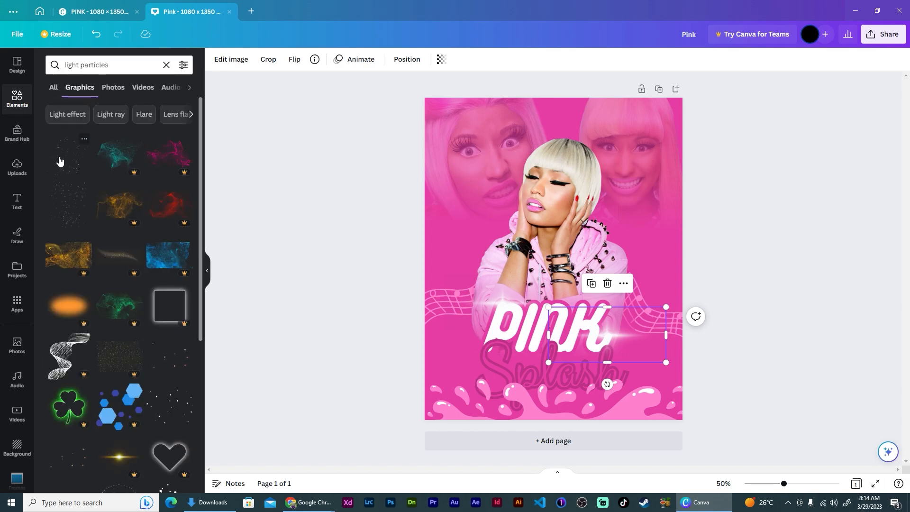
left_click(59, 161)
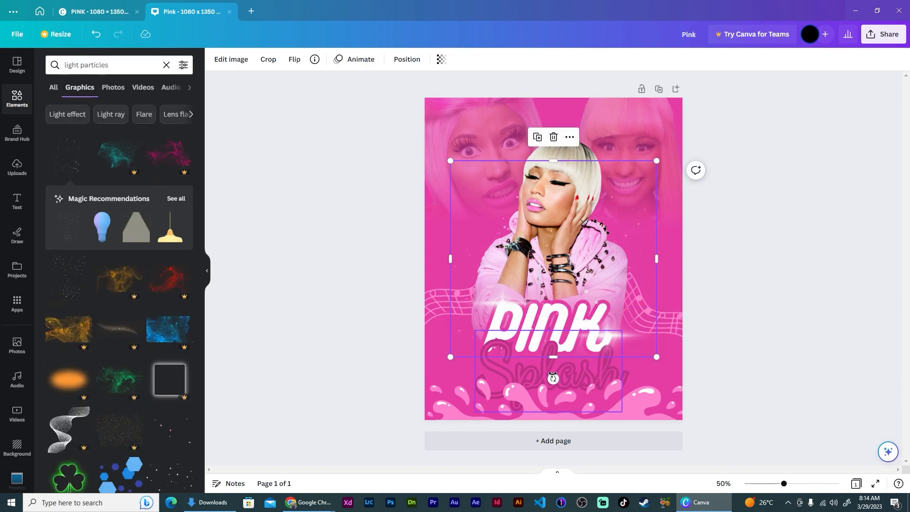
Rotate the white particles a quarter turn and enlarge them until they cover most of the poster
left_click_drag(553, 378, 736, 391)
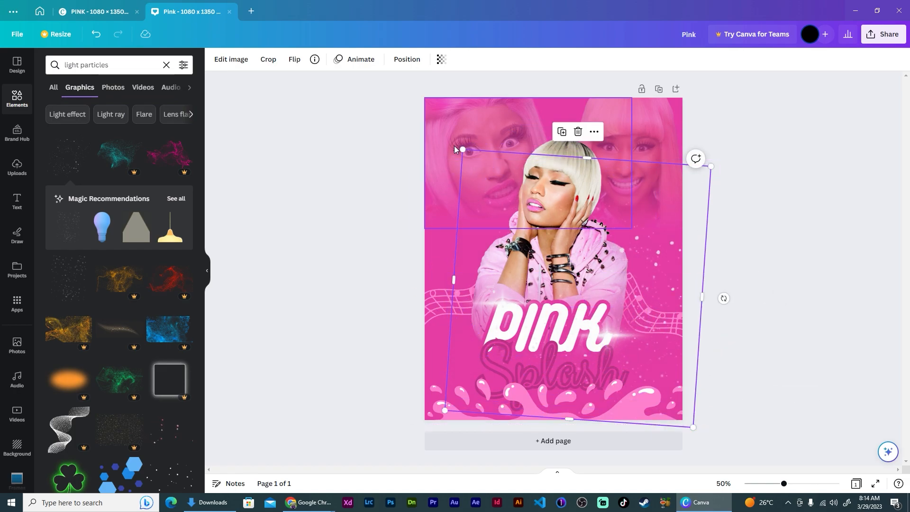
left_click_drag(462, 144, 332, 121)
key("ctrl+z")
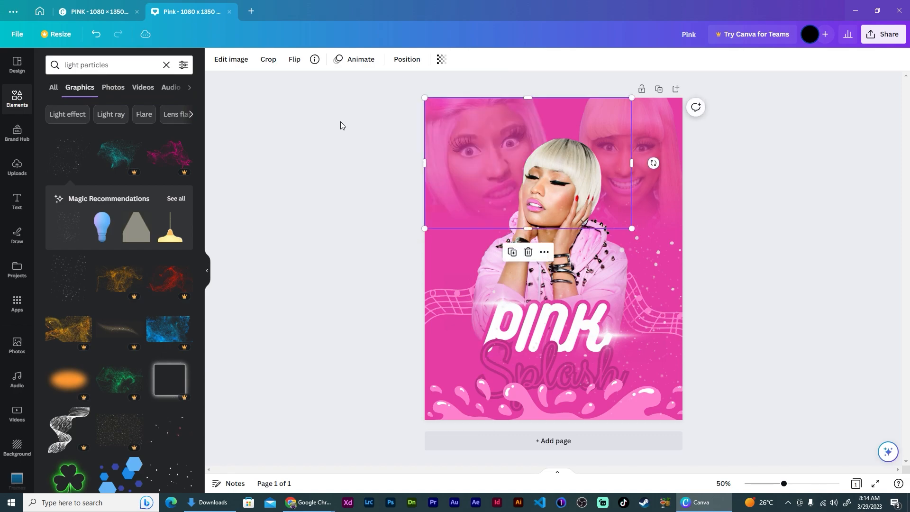
left_click_drag(459, 149, 333, 122)
left_click_drag(633, 265, 604, 252)
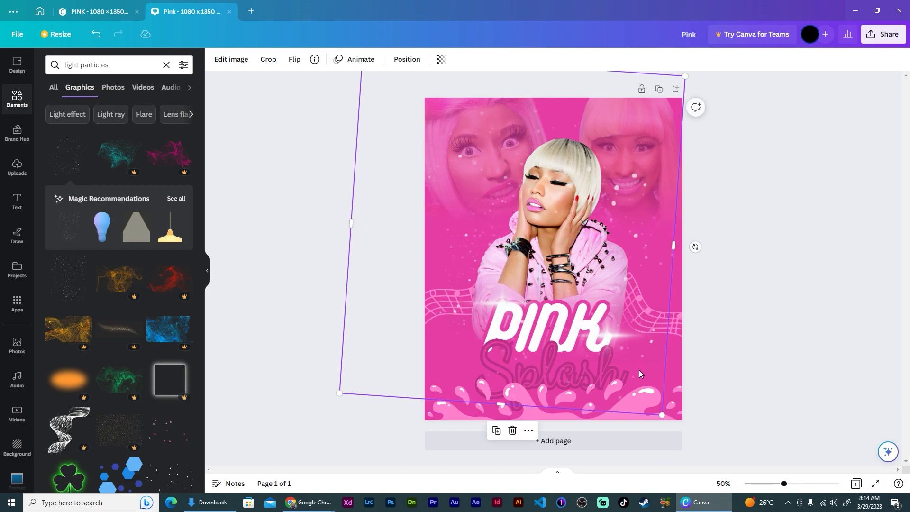
mouse_move(695, 246)
left_mouse_down()
mouse_move(697, 228)
mouse_move(706, 234)
left_mouse_up()
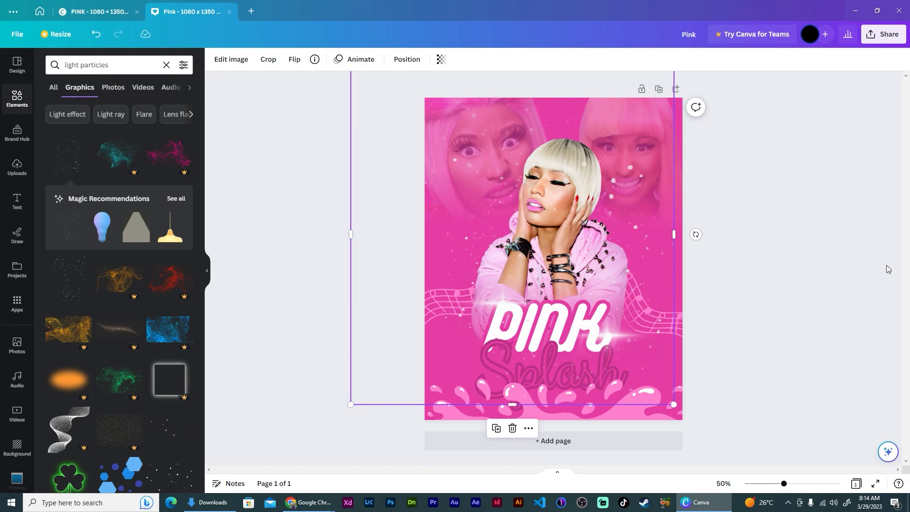
Crop the upper part off the particles so they start just below the faded portraits' faces
left_click_drag(785, 484, 777, 483)
left_click_drag(523, 118, 544, 221)
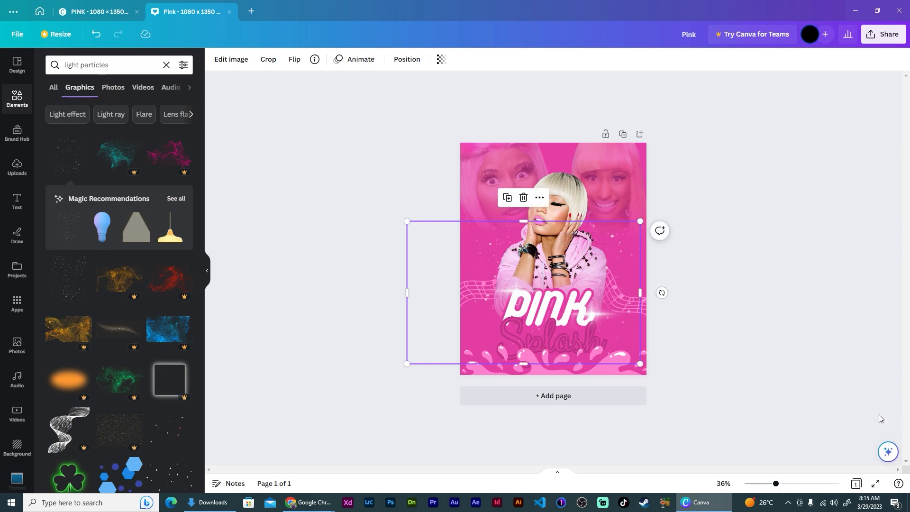
left_click_drag(777, 484, 796, 487)
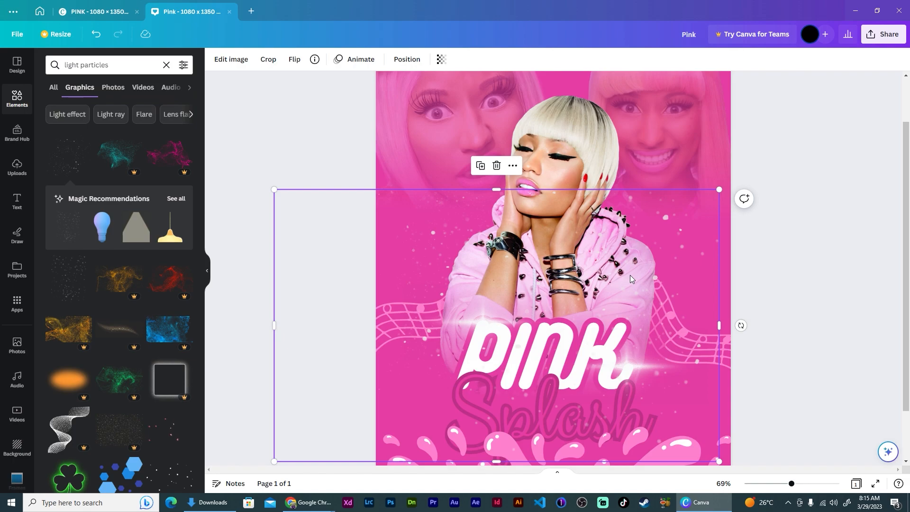
Try moving the cropped particles lower and adjusting their blur
left_click_drag(630, 275, 624, 358)
key("ctrl+z")
left_click(227, 60)
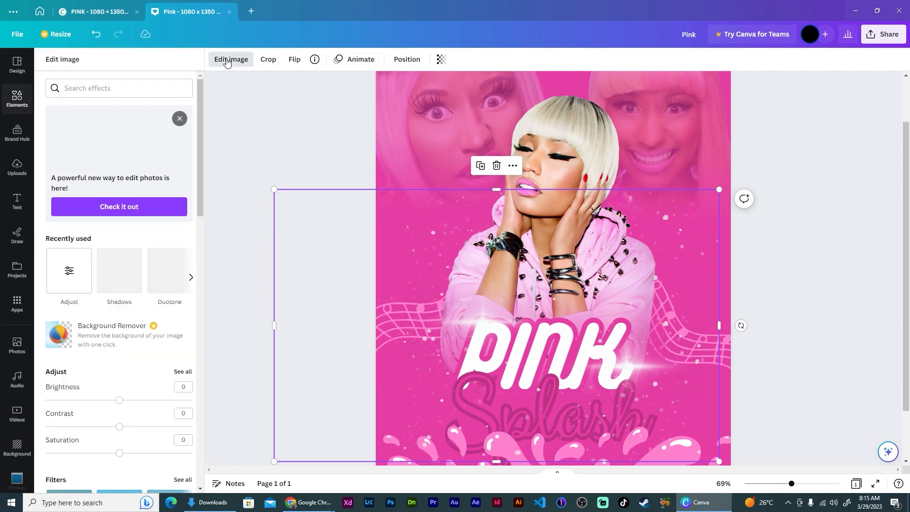
left_click(181, 373)
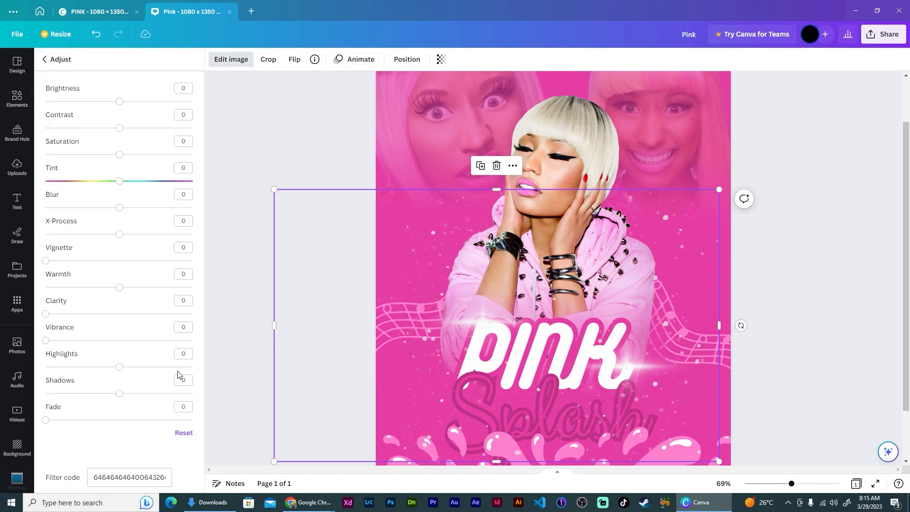
mouse_move(119, 208)
left_mouse_down()
mouse_move(135, 214)
mouse_move(122, 213)
left_mouse_up()
Place a copy of the particles slightly lower and crop its upper and lower edges to a band across the PINK title
left_click(673, 403)
left_click_drag(648, 408, 656, 326)
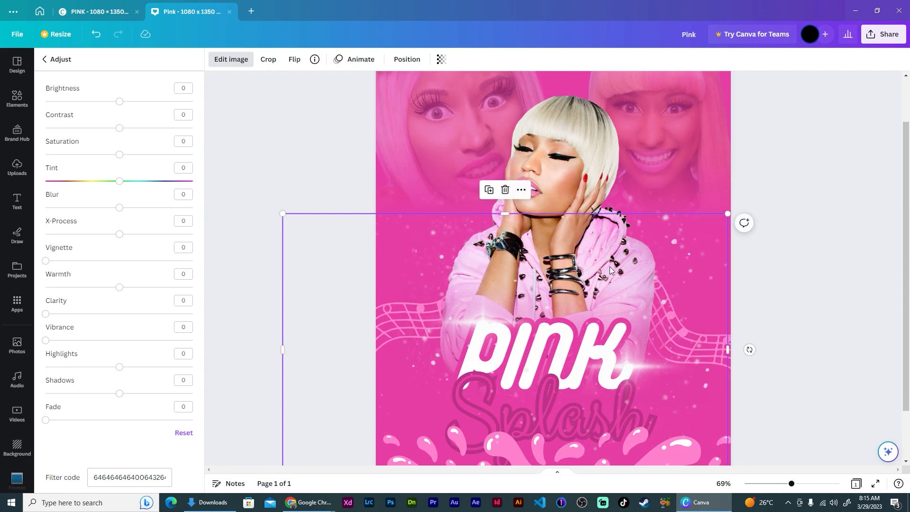
left_click_drag(507, 213, 508, 332)
scroll(821, 315, "down", 1)
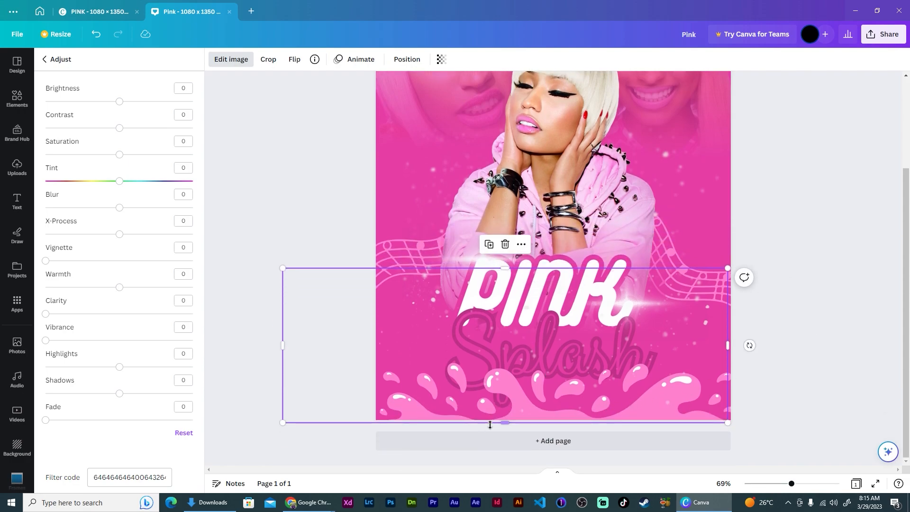
left_click_drag(504, 422, 533, 331)
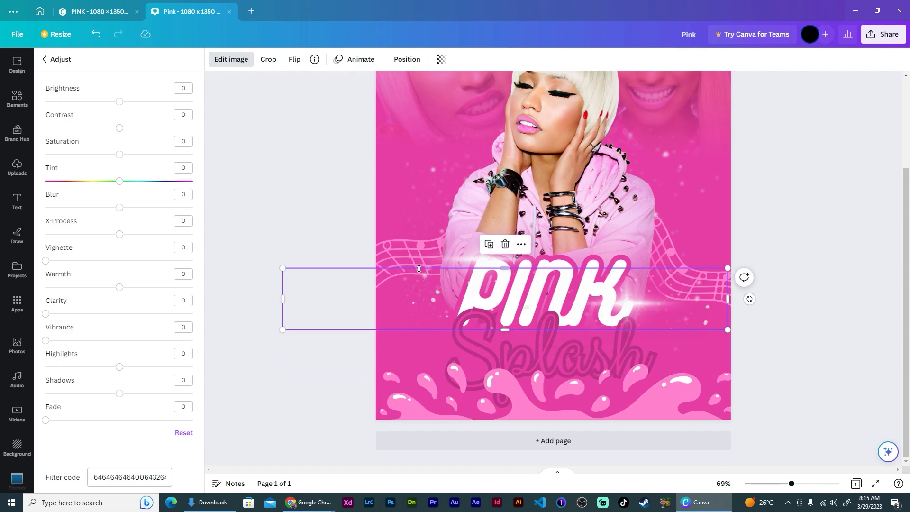
left_click(844, 245)
left_click_drag(516, 267, 516, 244)
left_click(798, 210)
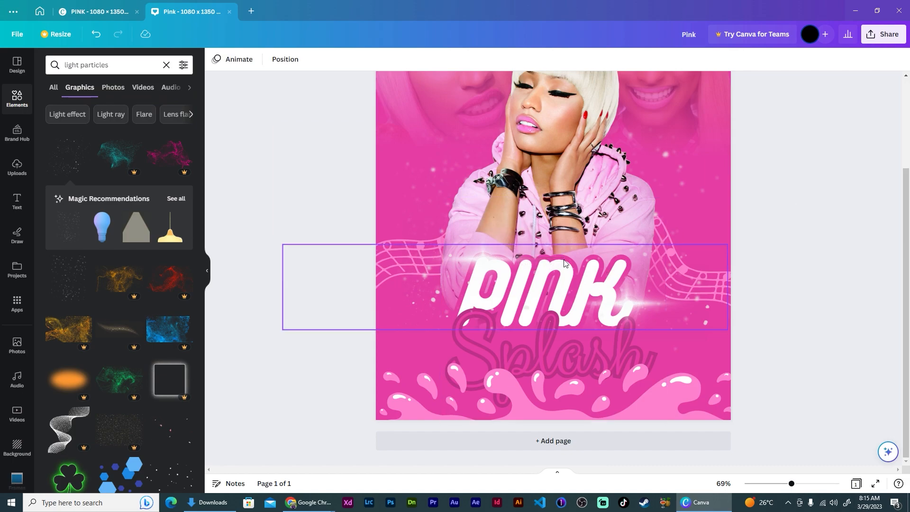
scroll(623, 227, "down", 2)
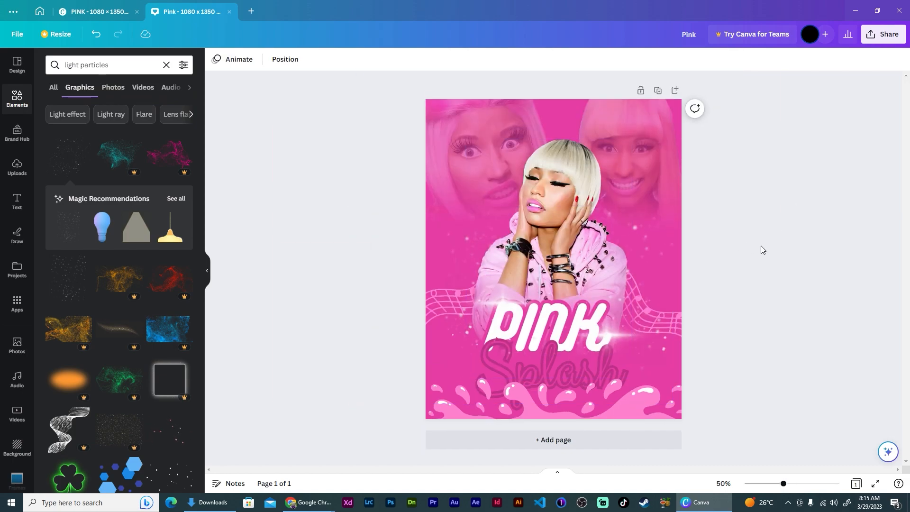